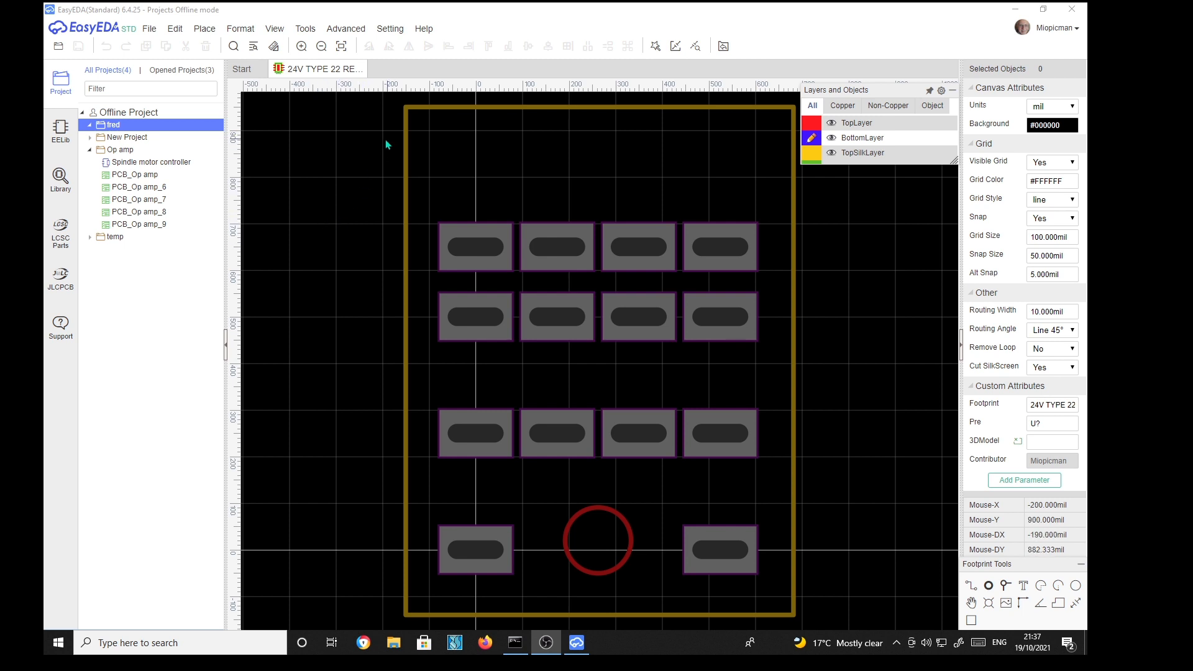
Step: Create a new blank schematic symbol
left_click(148, 30)
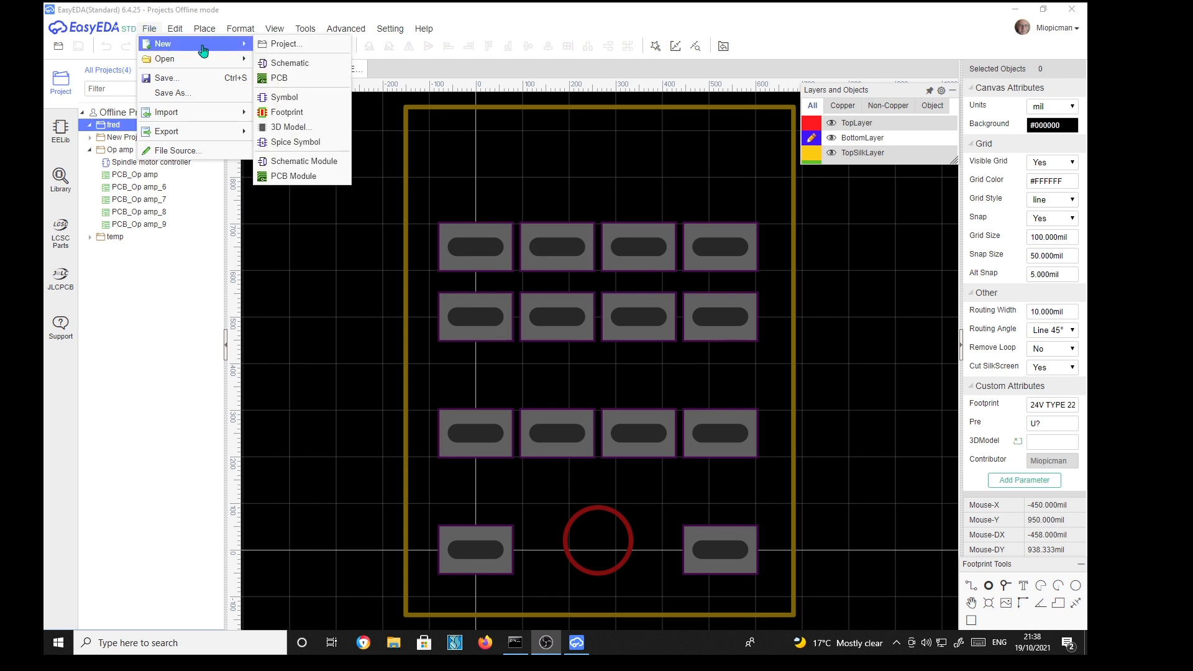
mouse_move(199, 55)
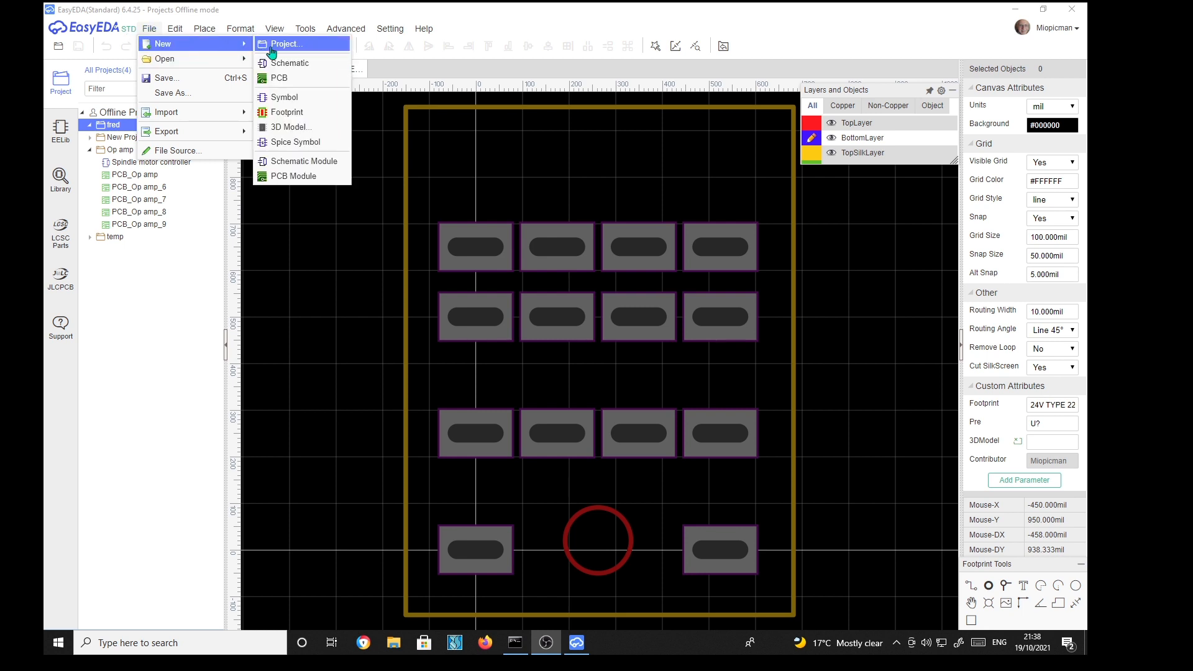
left_click(282, 102)
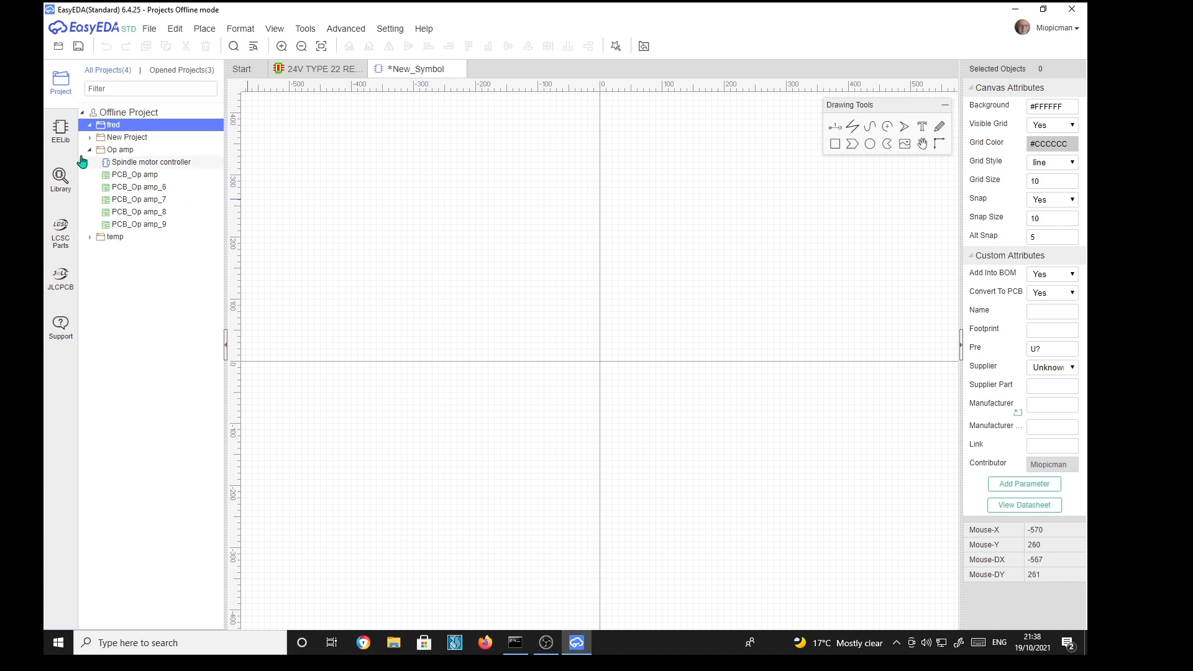
Step: Open the SK-12D02-VG5 switch symbol from the EELib library for editing
left_click(65, 133)
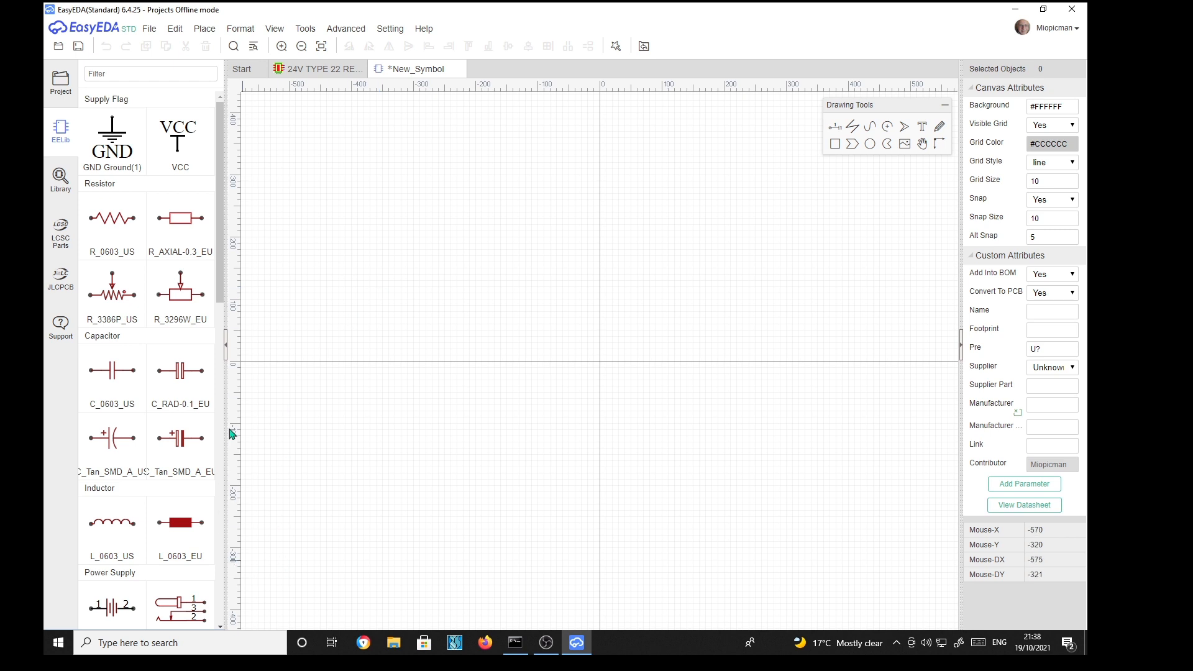
left_click_drag(222, 303, 240, 519)
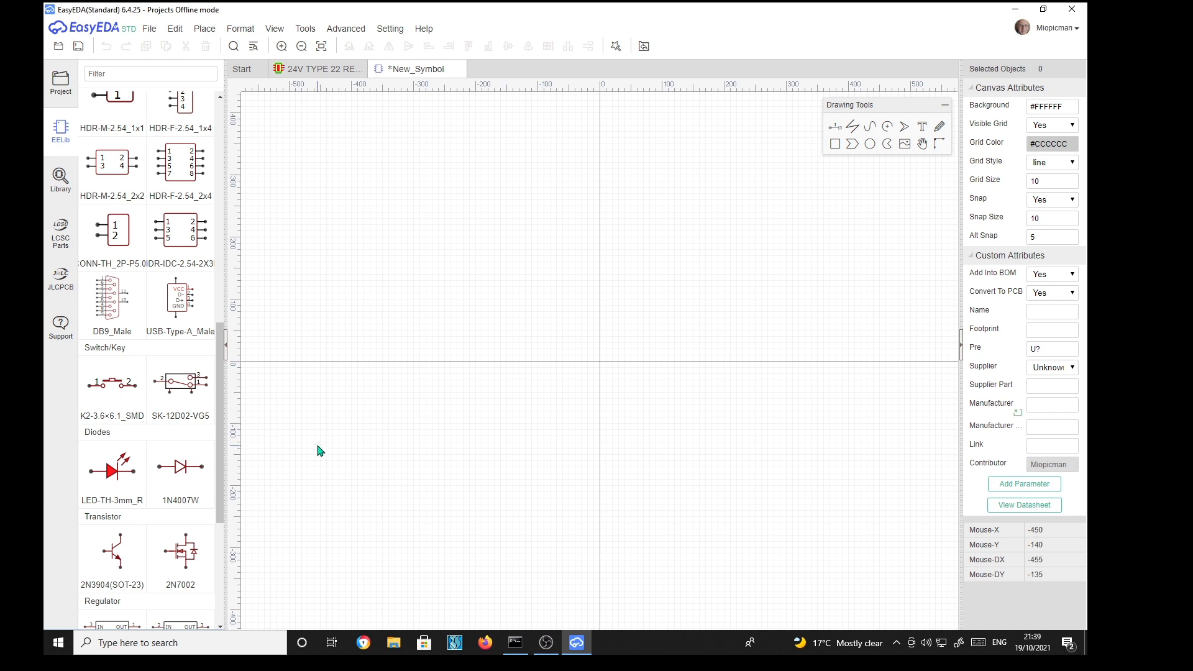
left_click_drag(185, 385, 398, 389)
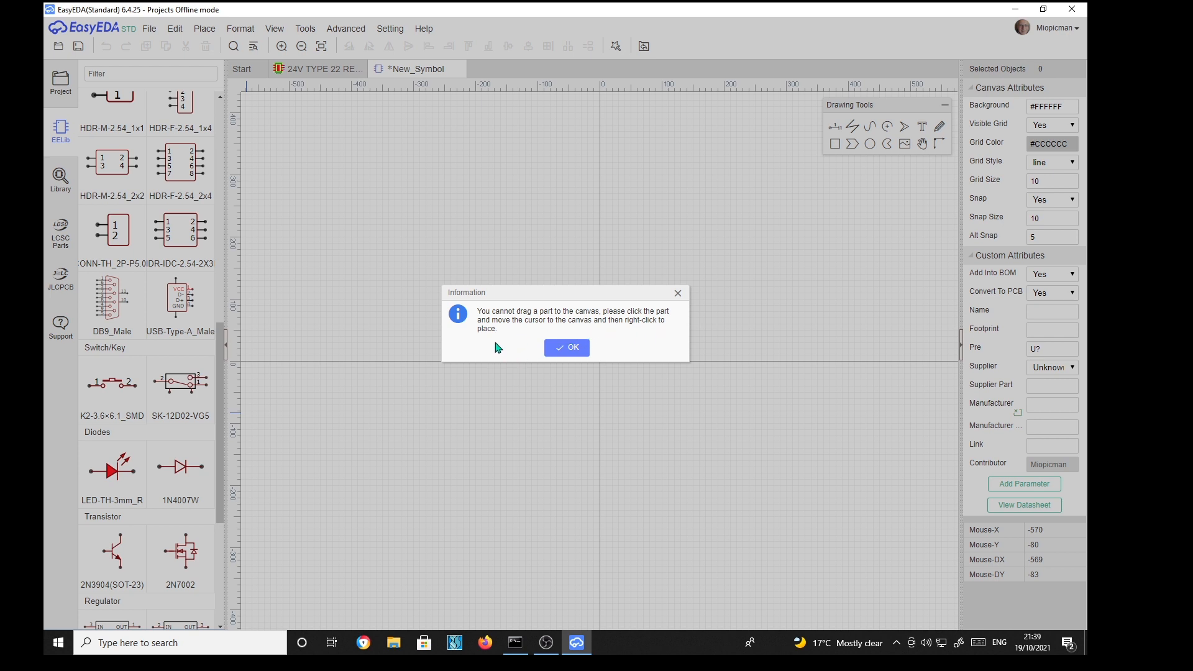
left_click(574, 350)
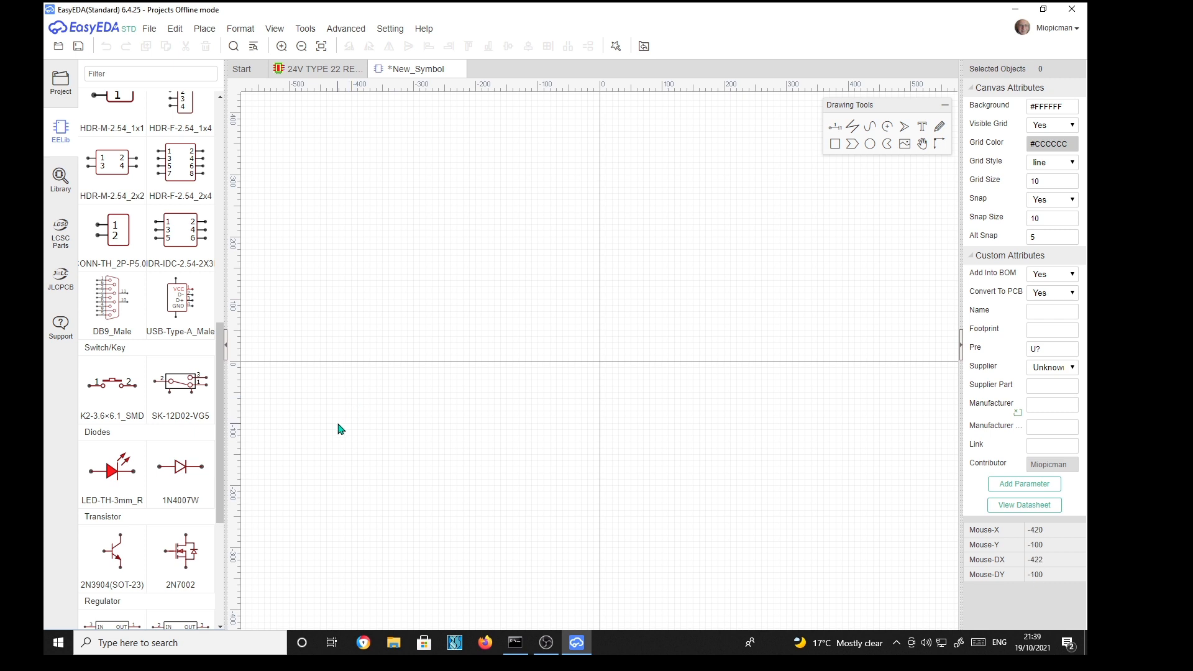
double_click(187, 388)
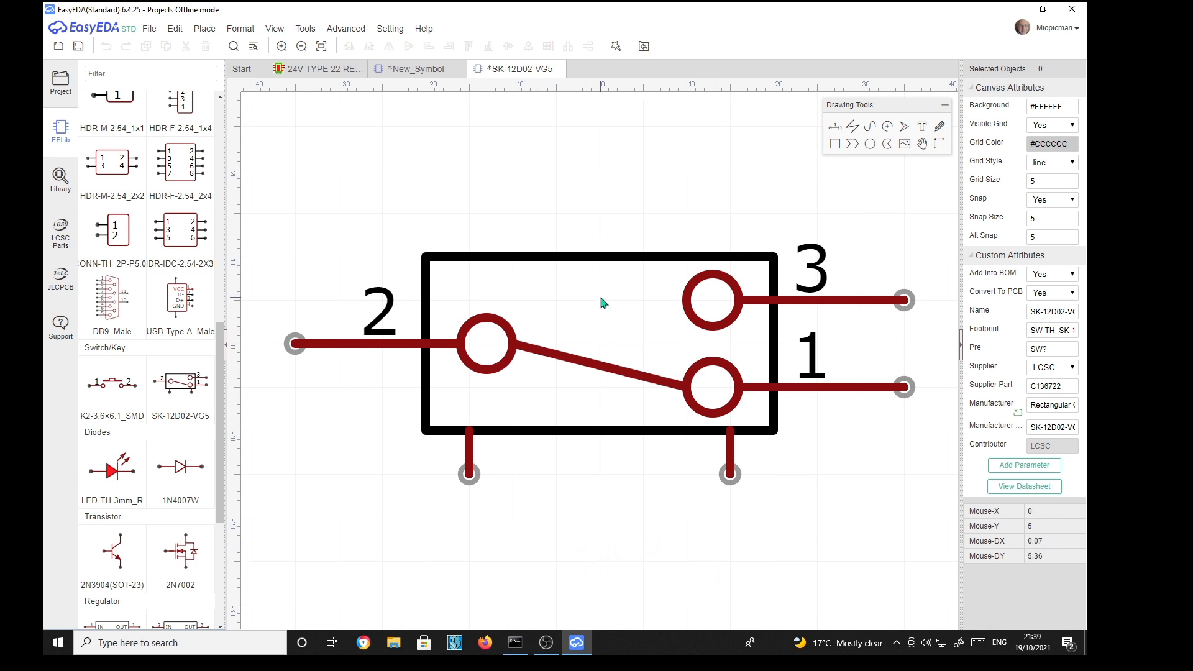
right_click_drag(604, 305, 583, 451)
scroll(615, 305, "down", 2)
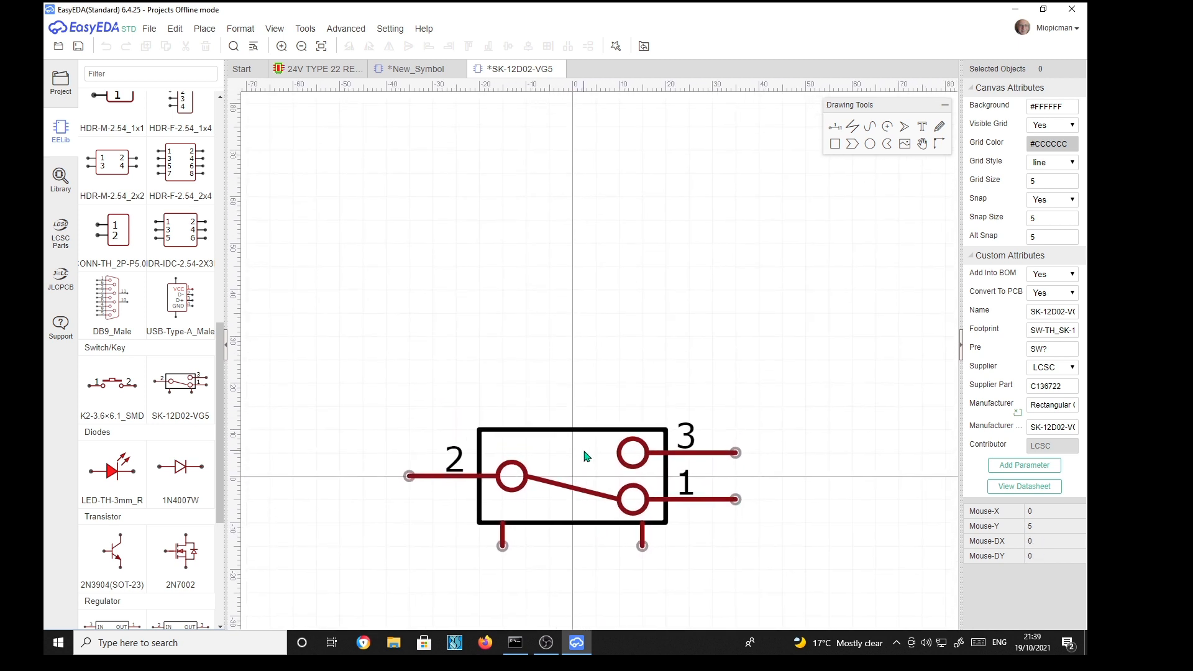
scroll(583, 451, "down", 1)
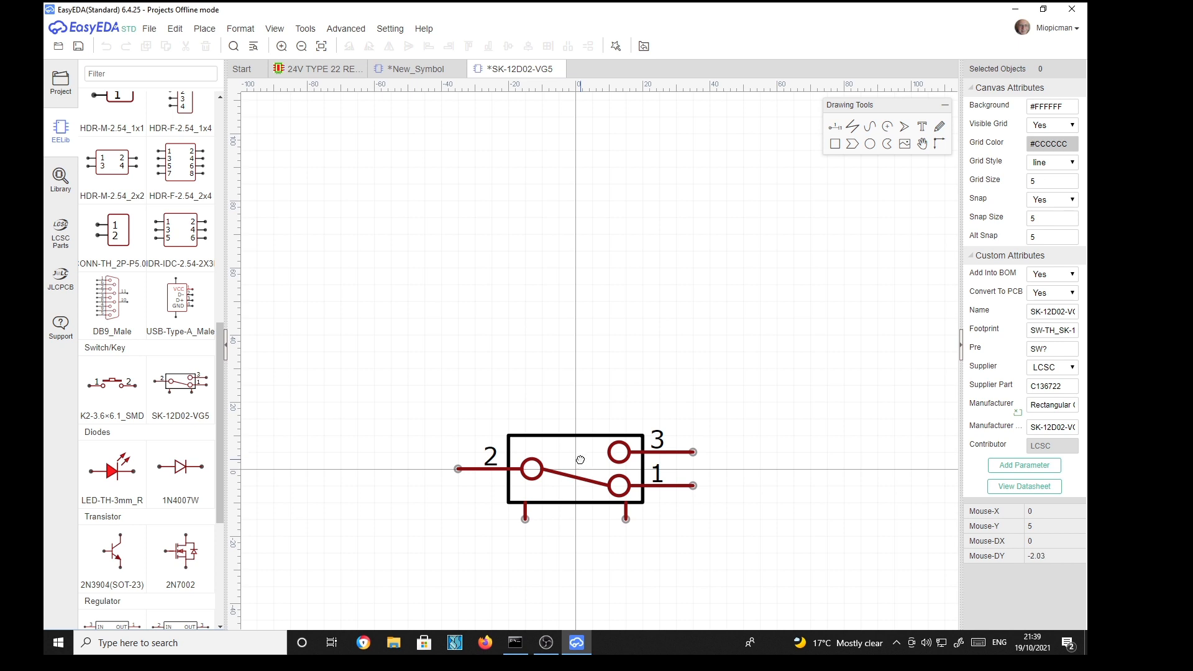
right_click_drag(584, 466, 566, 460)
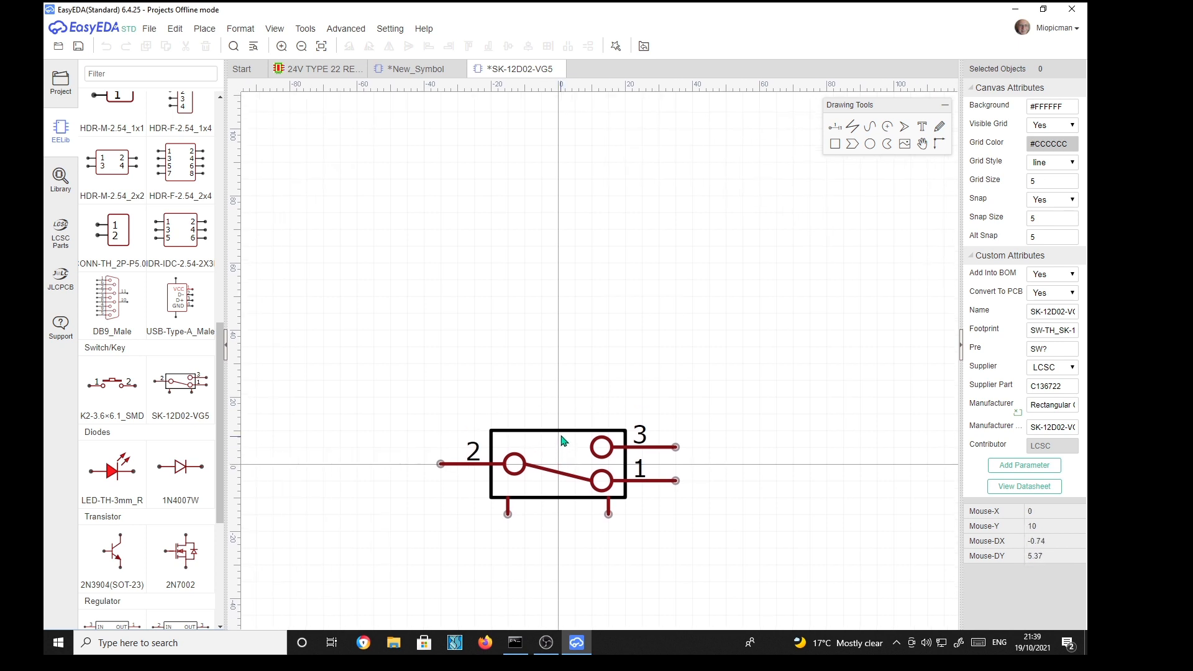
left_click_drag(562, 434, 562, 367)
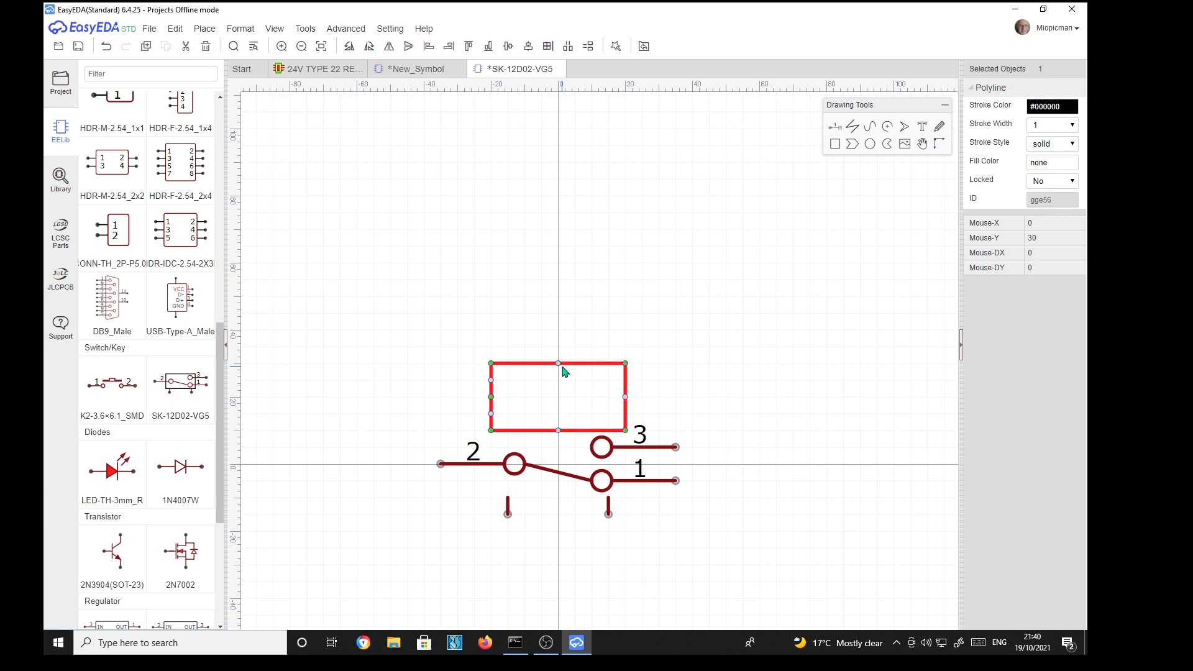
key("ctrl+z")
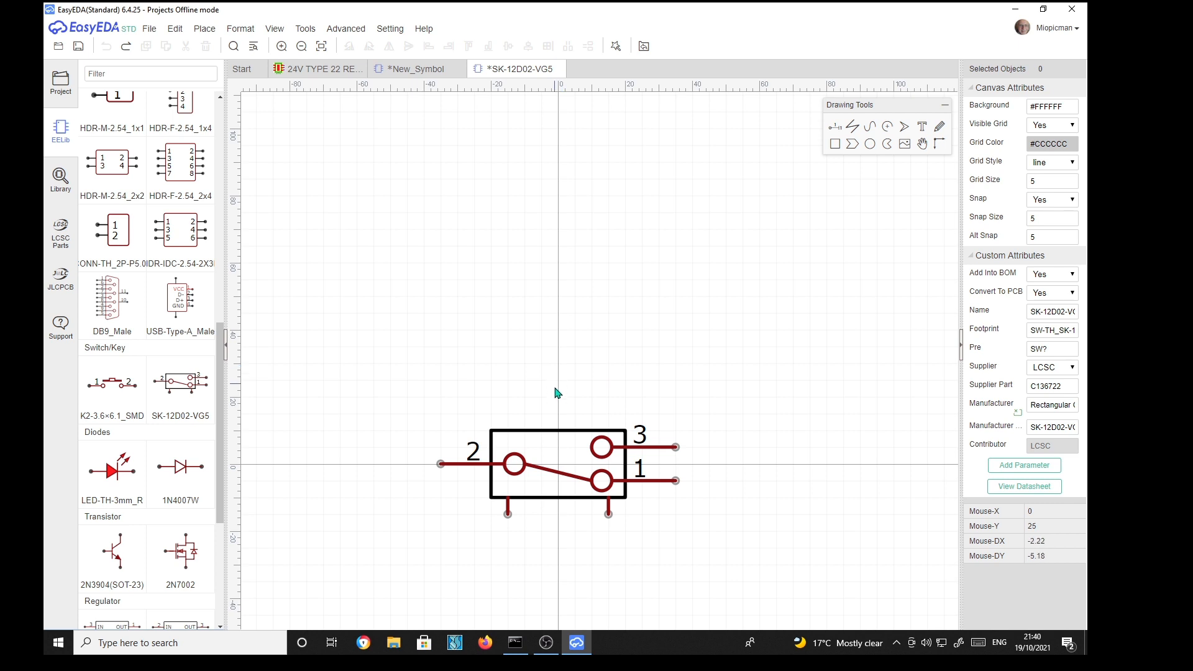
left_click(557, 431)
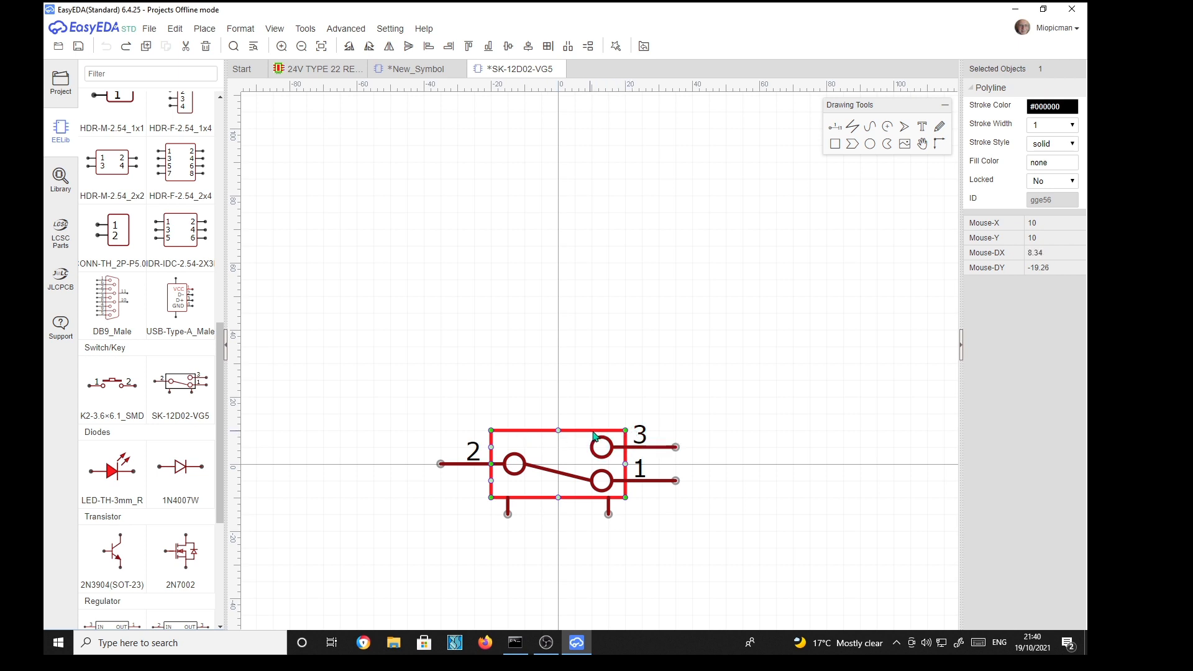
left_click_drag(580, 432, 581, 391)
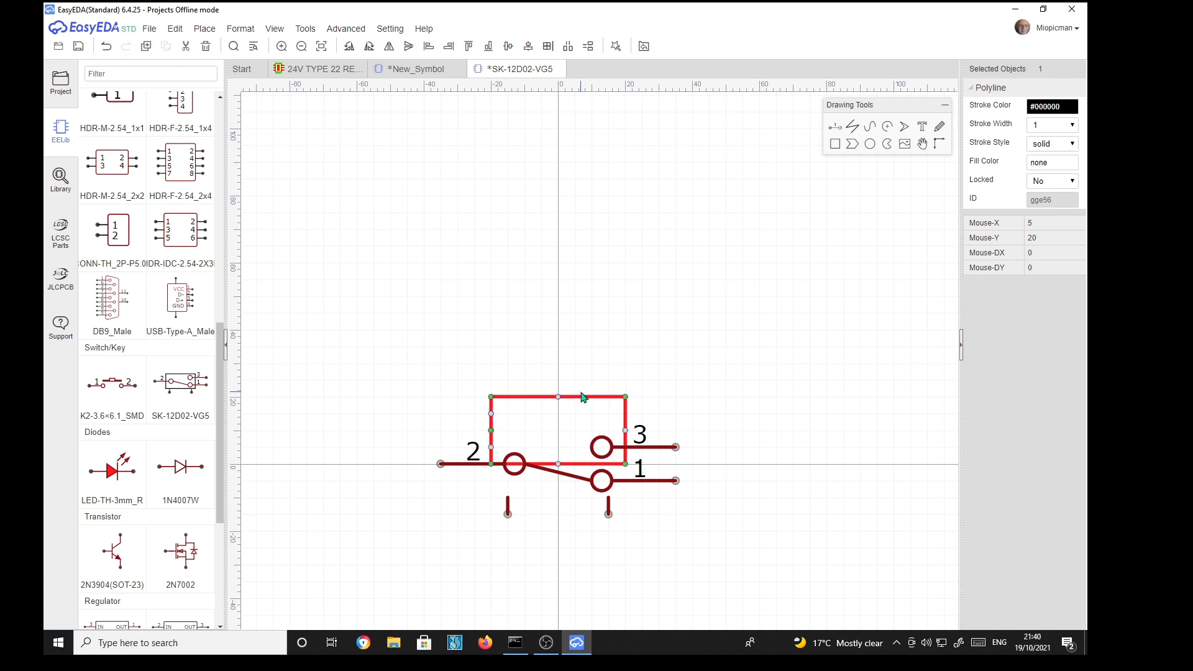
key("ctrl+z")
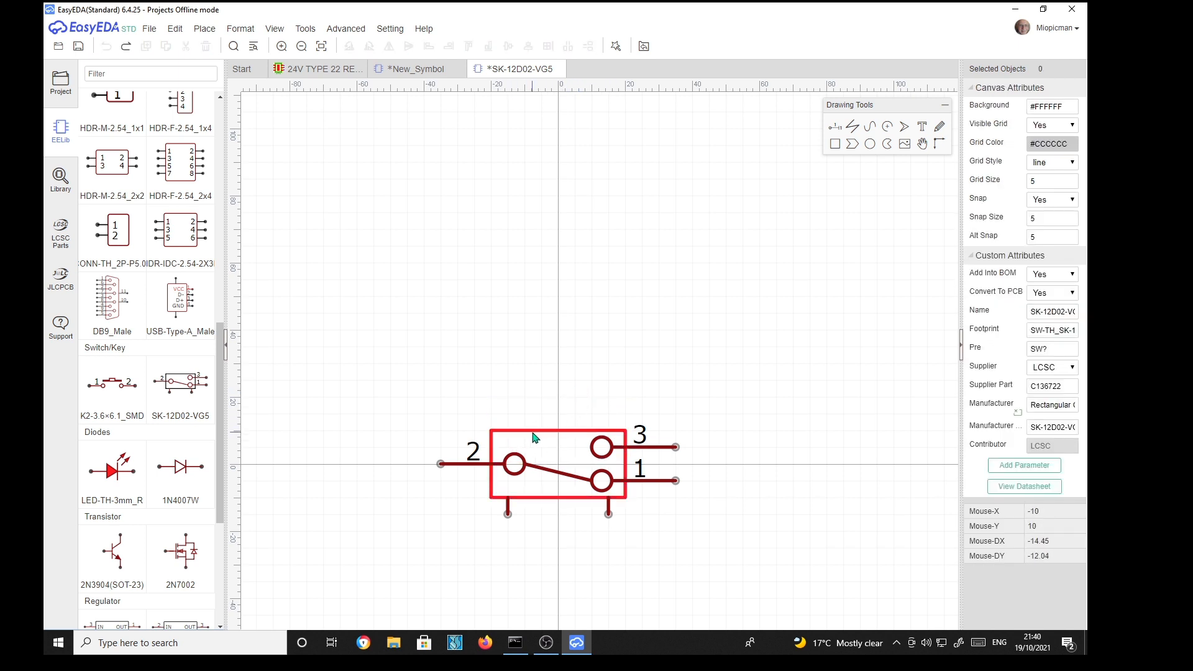
left_click(551, 431)
left_click_drag(558, 432, 558, 380)
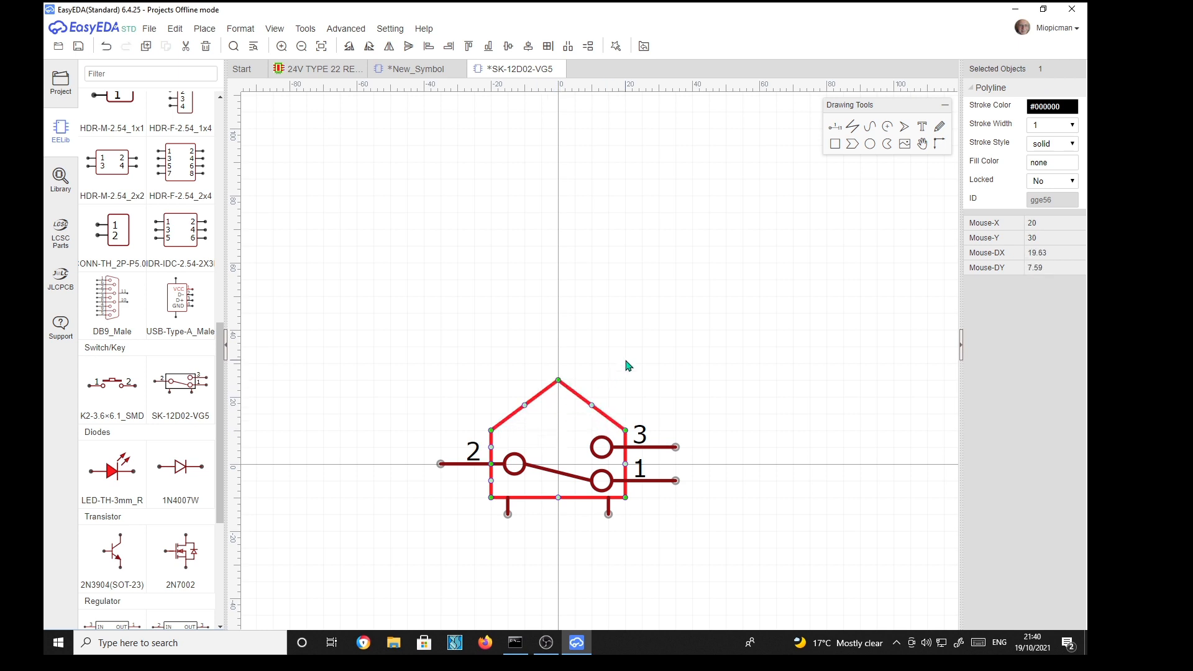
key("ctrl+z")
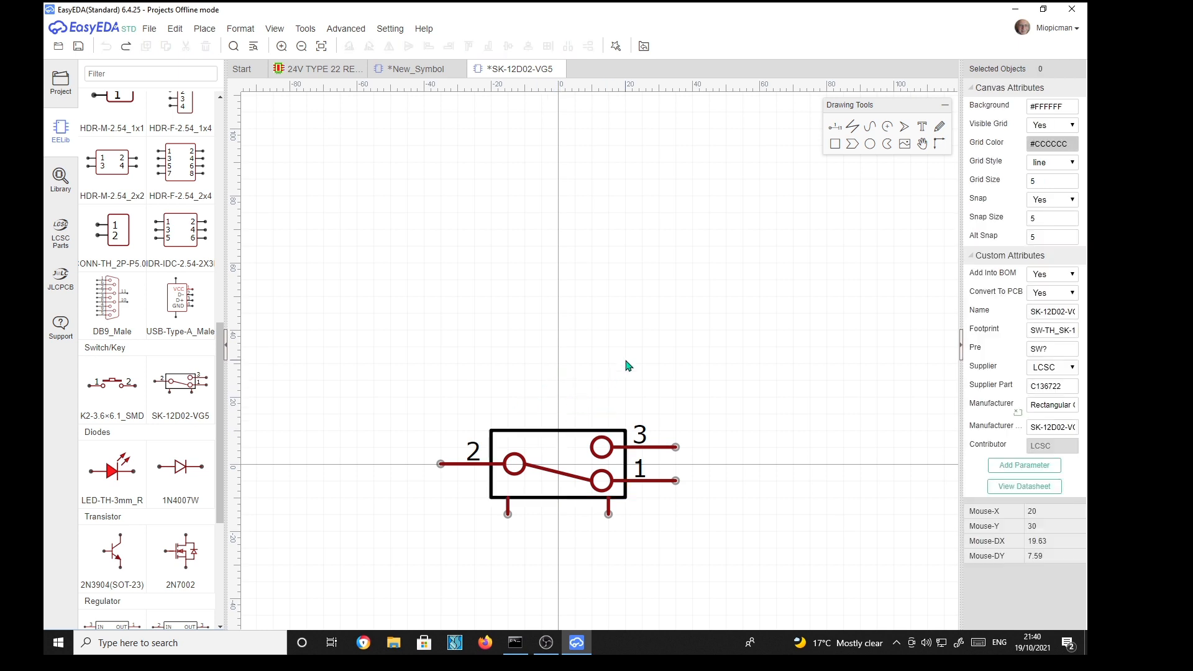
Step: Stretch the switch's rectangular outline upward by moving both upper corners to about Y 100, keeping its width
left_click(566, 436)
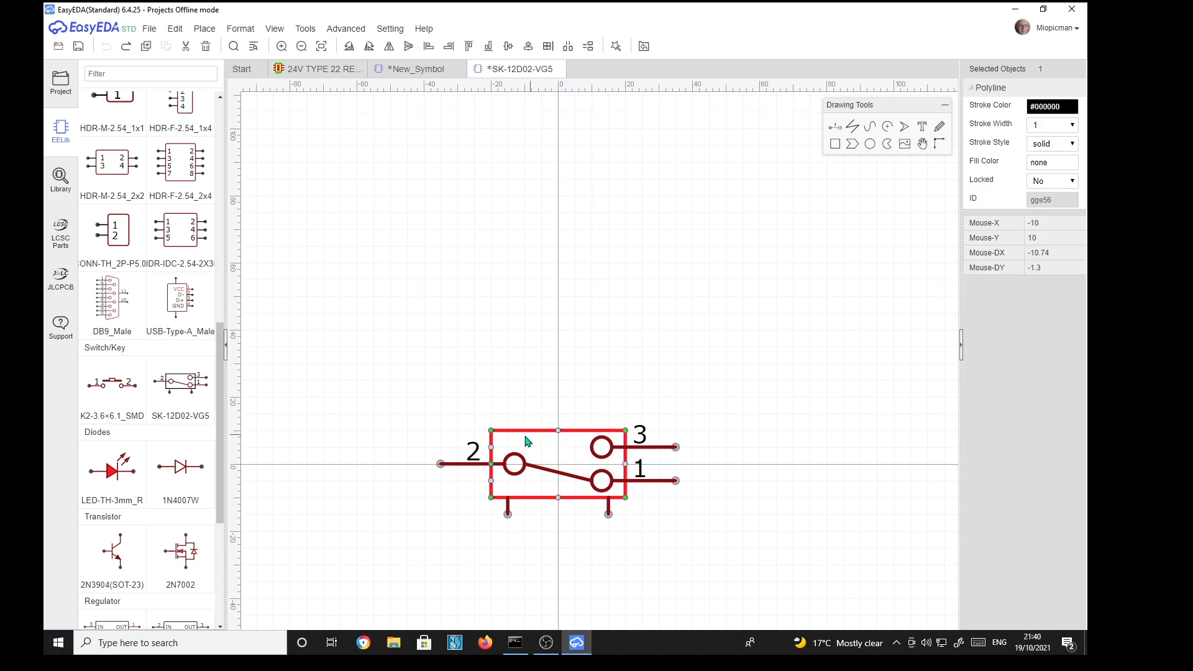
left_click_drag(491, 430, 492, 322)
left_click_drag(486, 242, 491, 129)
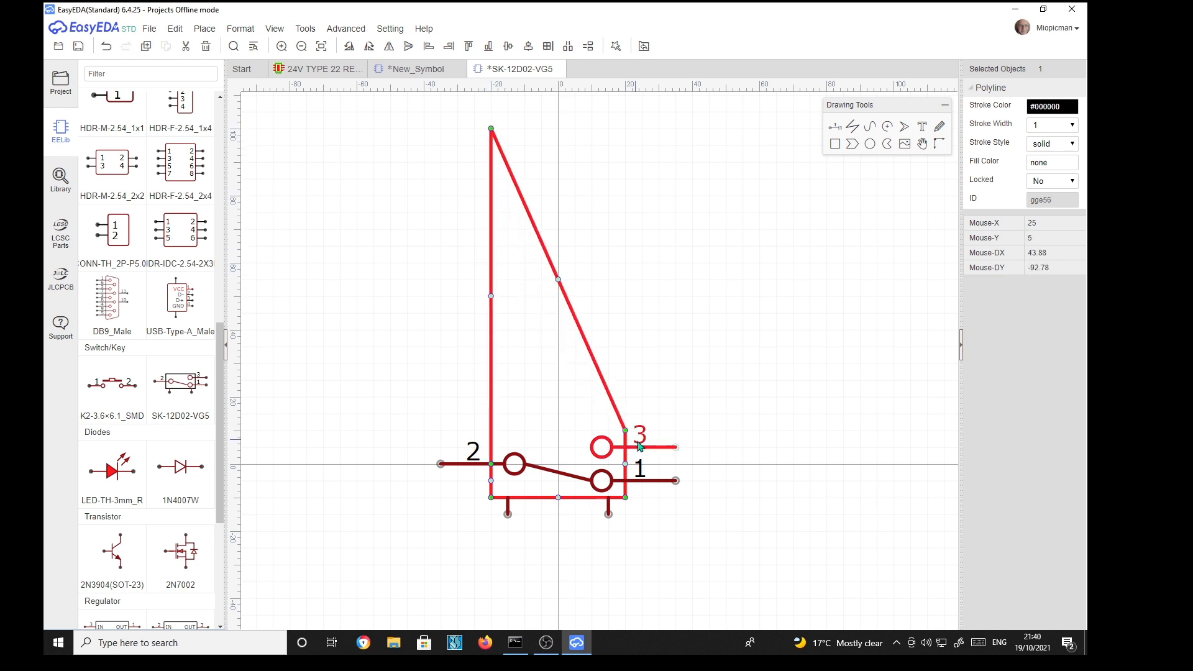
left_click_drag(626, 430, 625, 129)
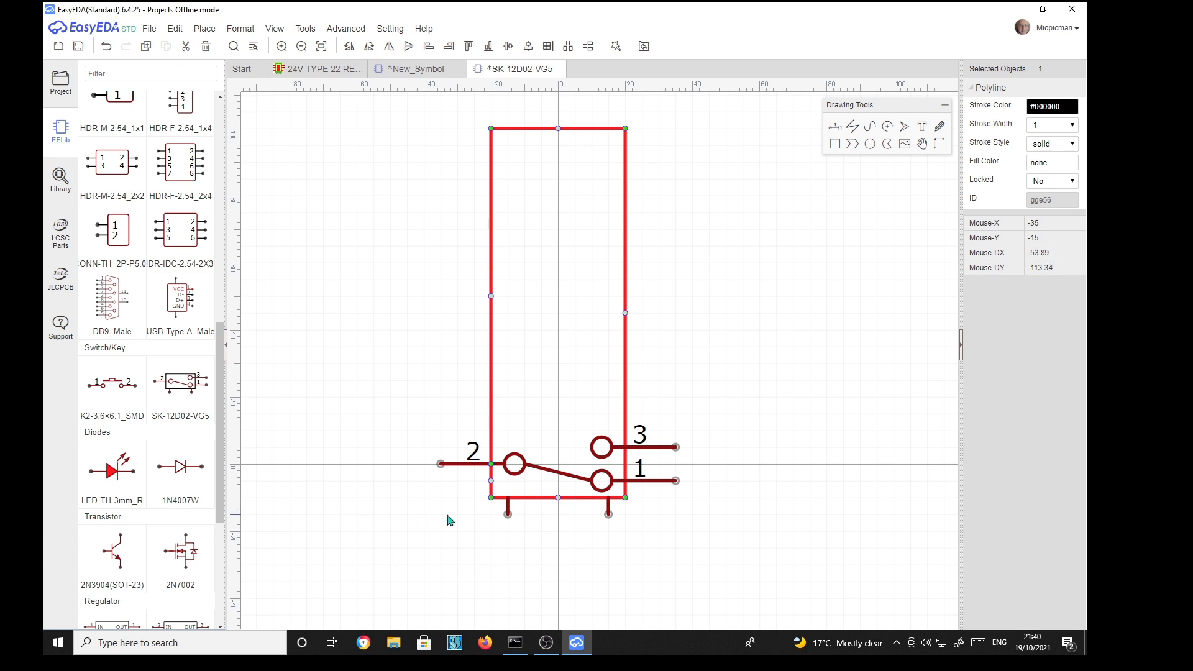
left_click(408, 394)
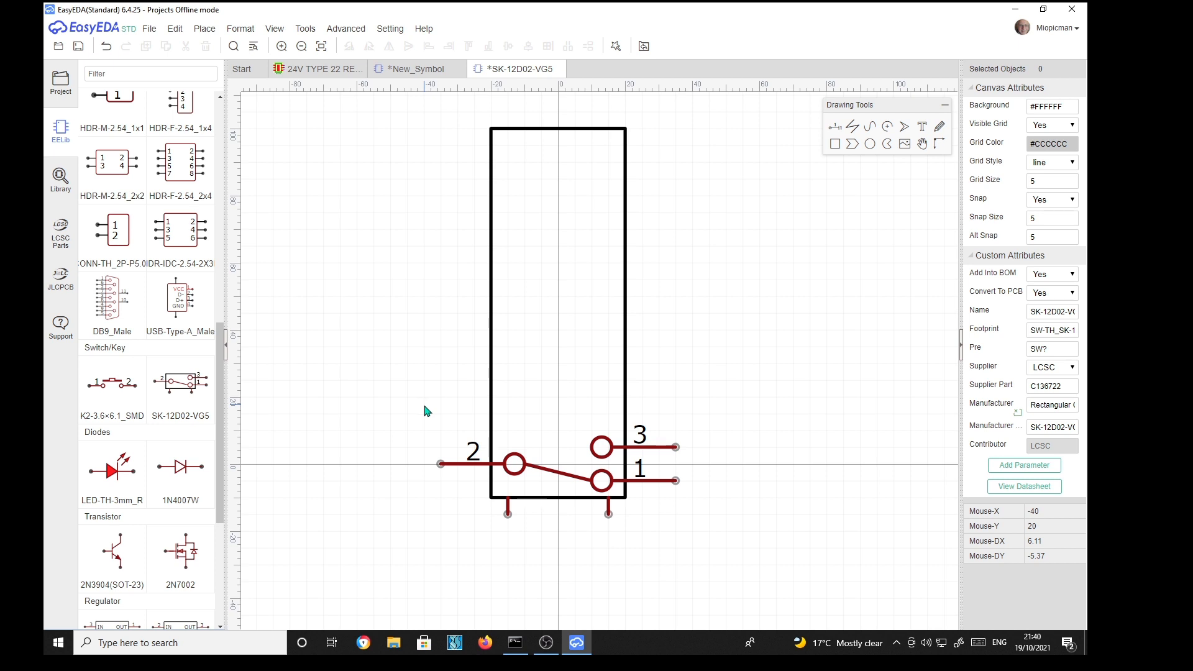
Step: Copy the changeover contact with its three pins and paste three copies above it, with the left pin at X -35 and Y 20, 40 and 60
left_click_drag(408, 400, 707, 500)
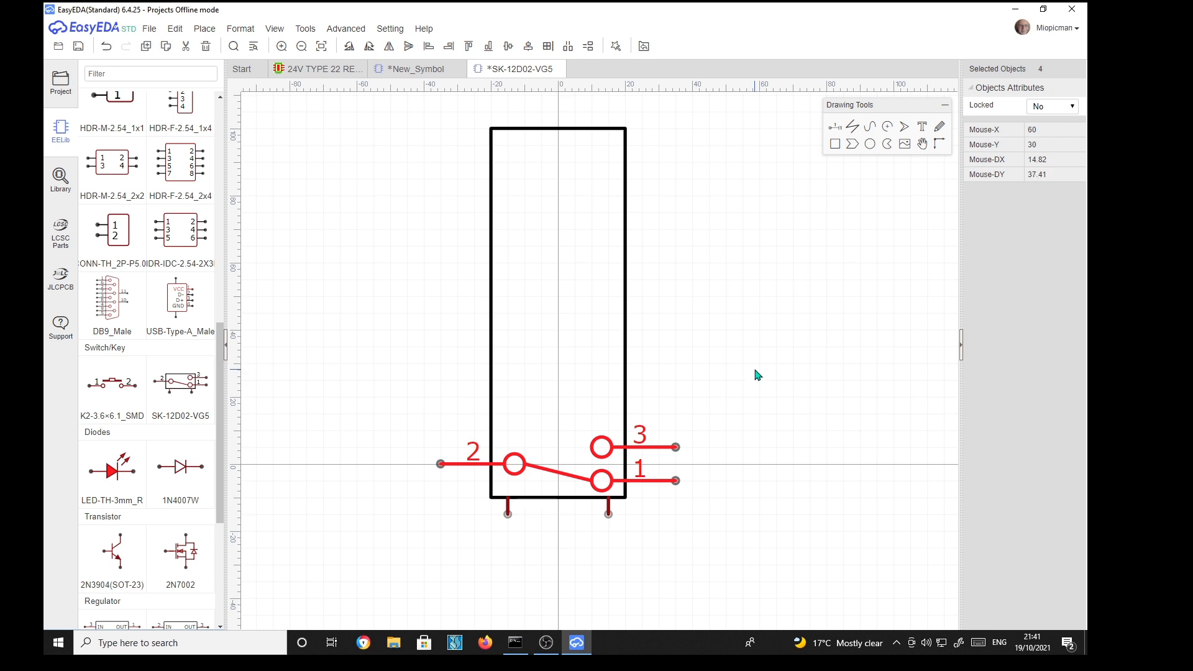
key("ctrl+v")
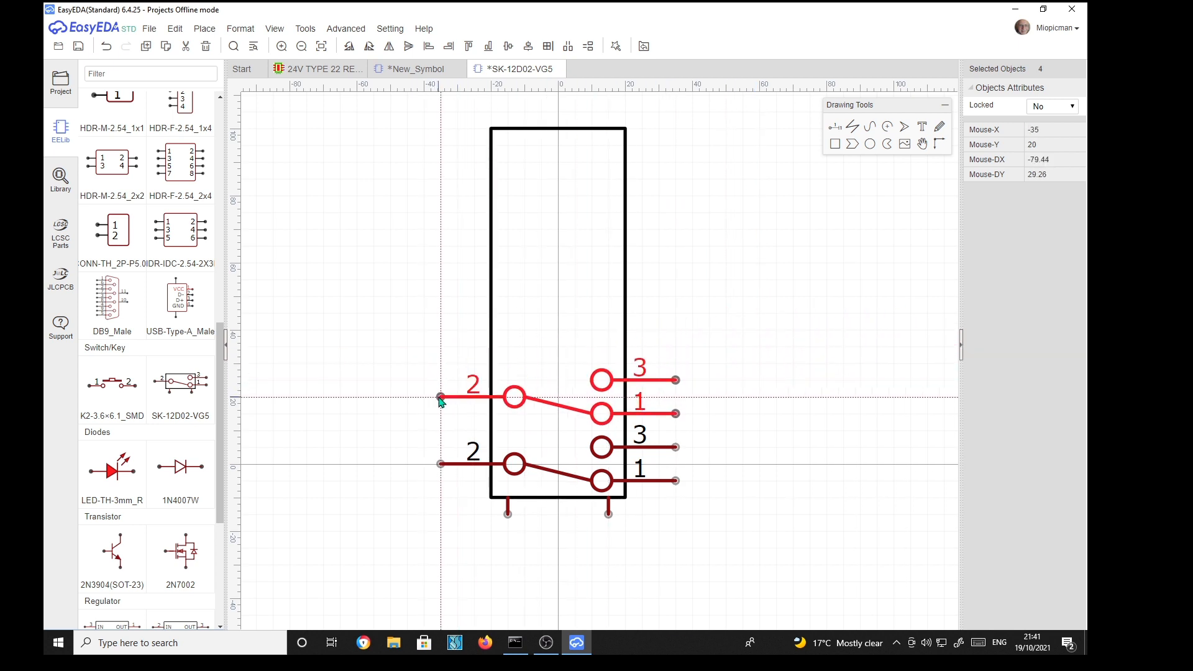
left_click(440, 398)
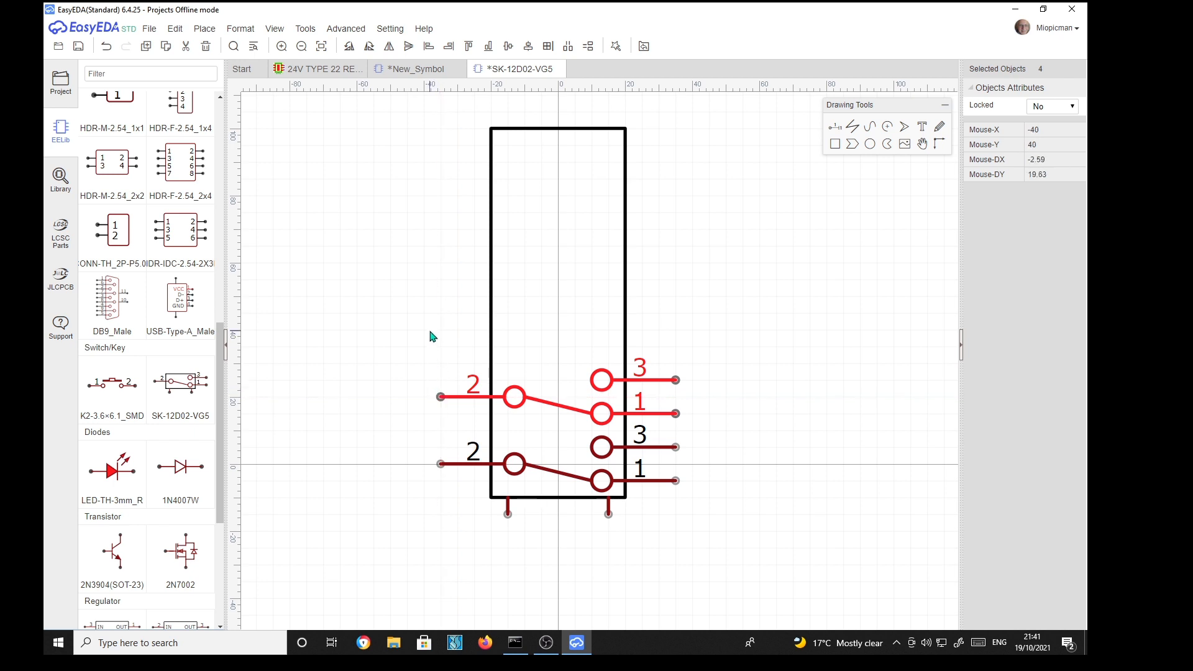
key("ctrl+v")
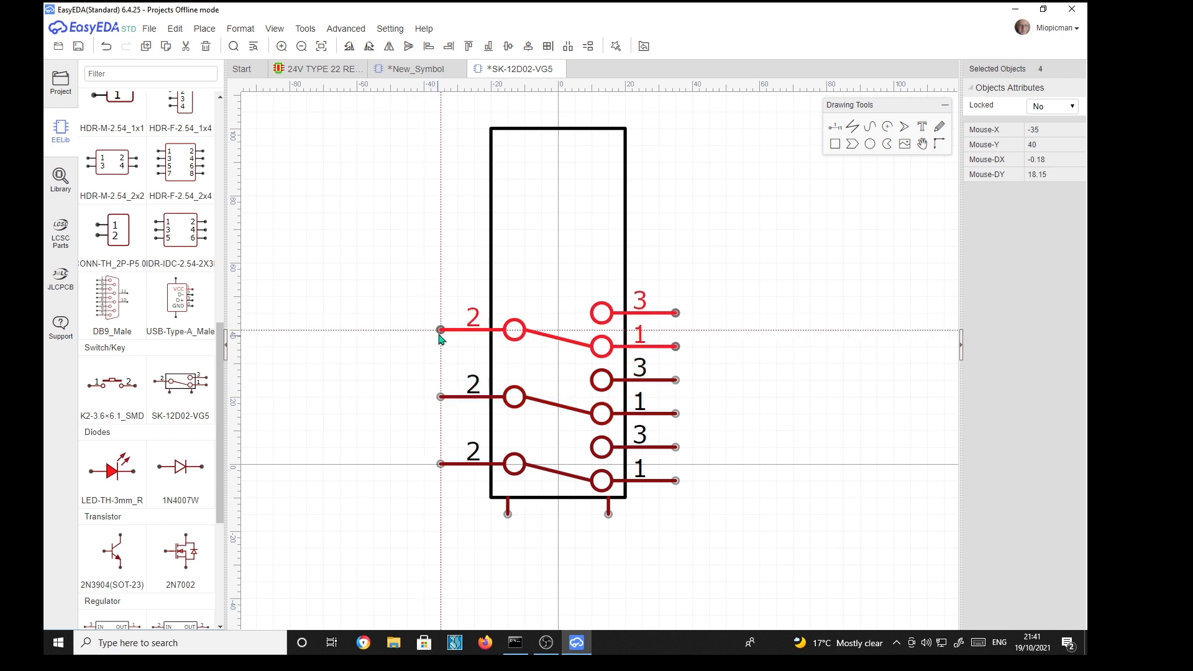
left_click(439, 336)
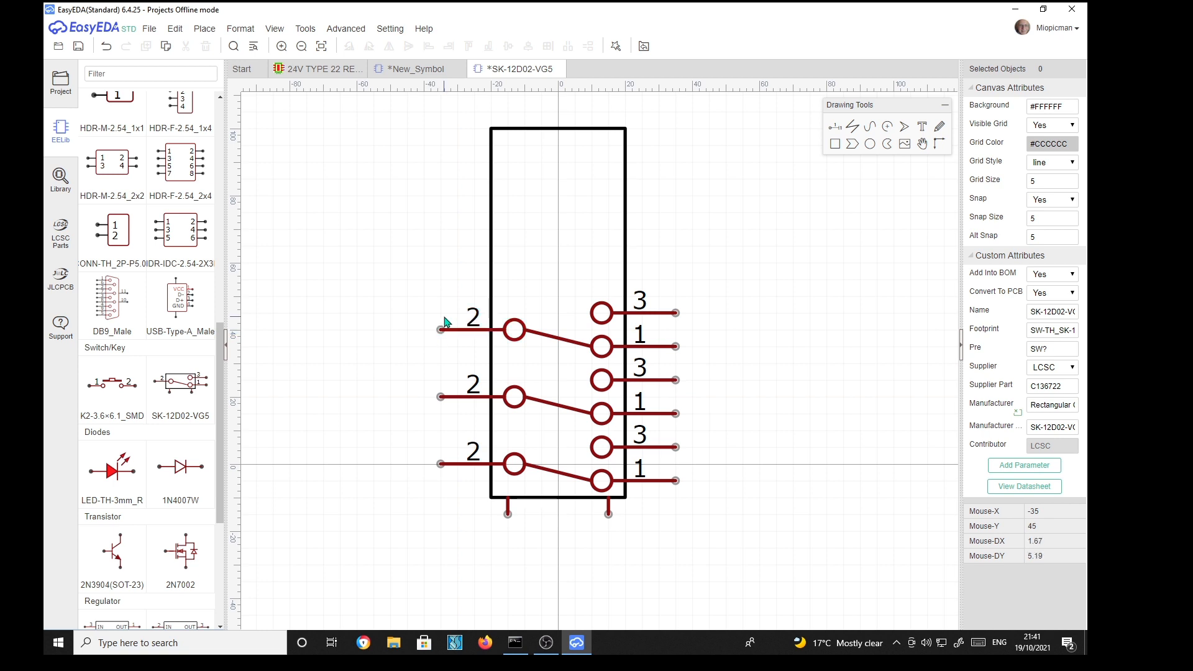
key("ctrl+v")
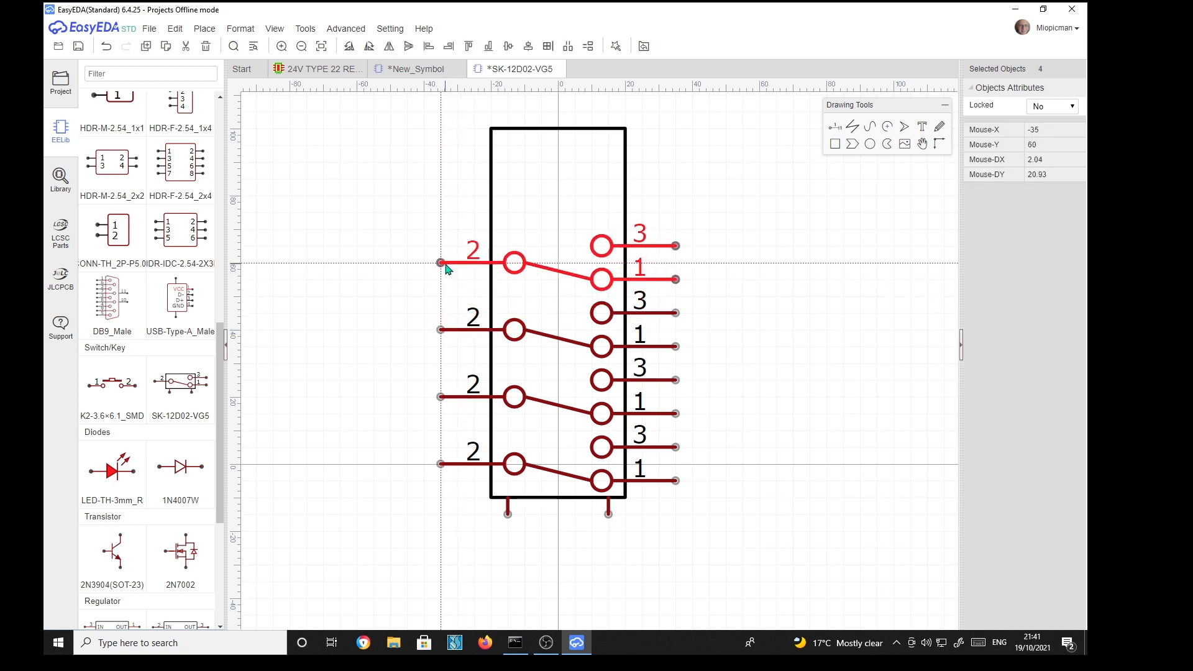
left_click(445, 268)
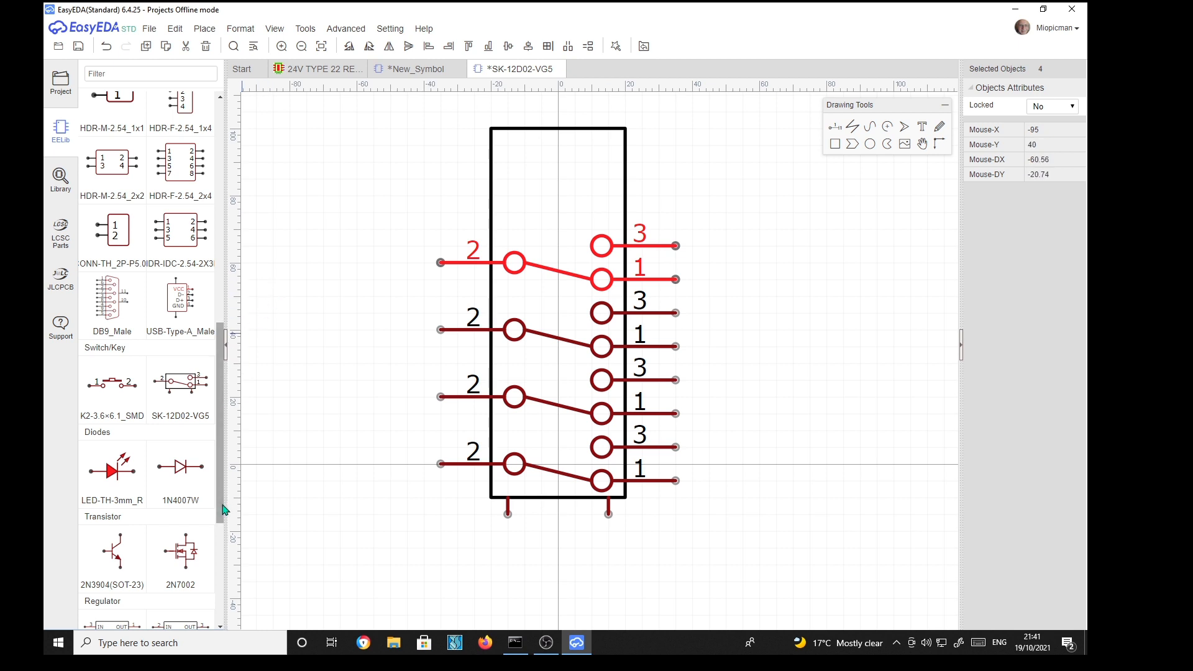
Step: Copy the L_0603_US inductor symbol into the switch symbol as a coil above the contacts, with its left end at X -20, Y 75
left_click_drag(221, 511, 224, 380)
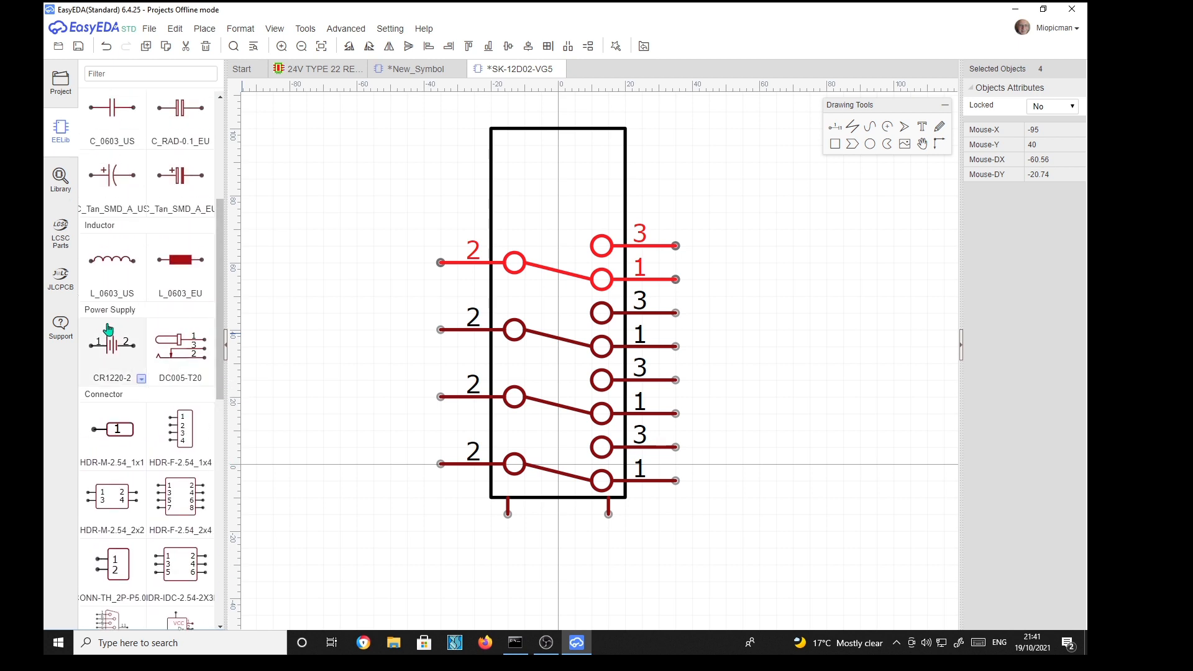
left_click(116, 265)
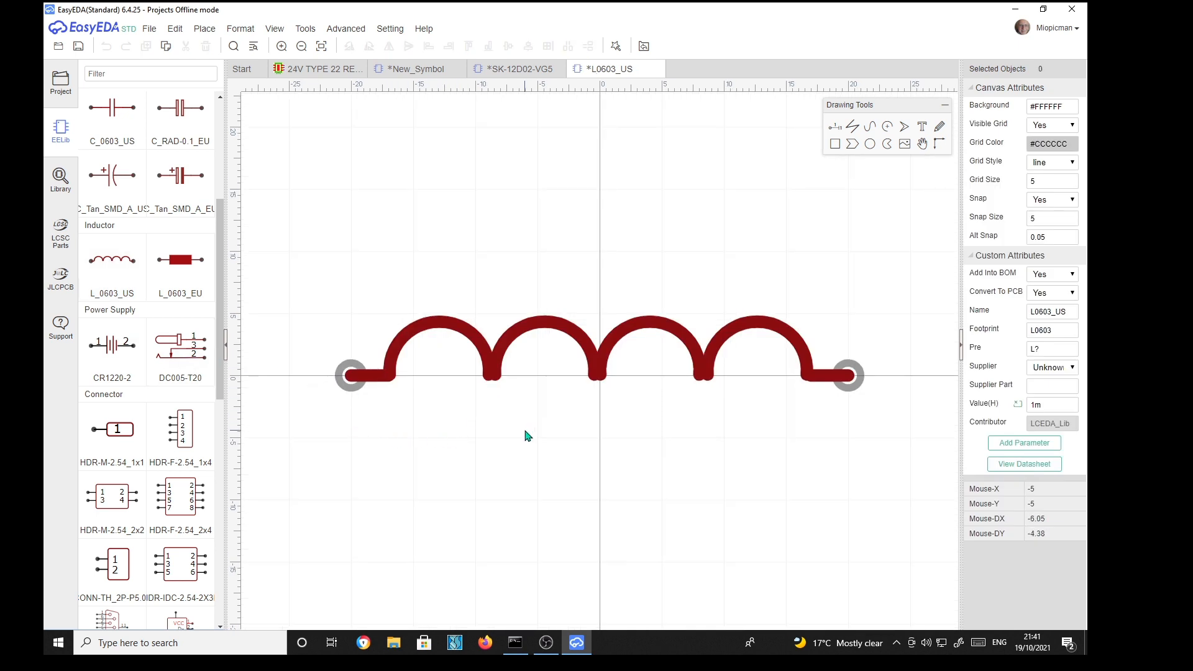
key("ctrl+a")
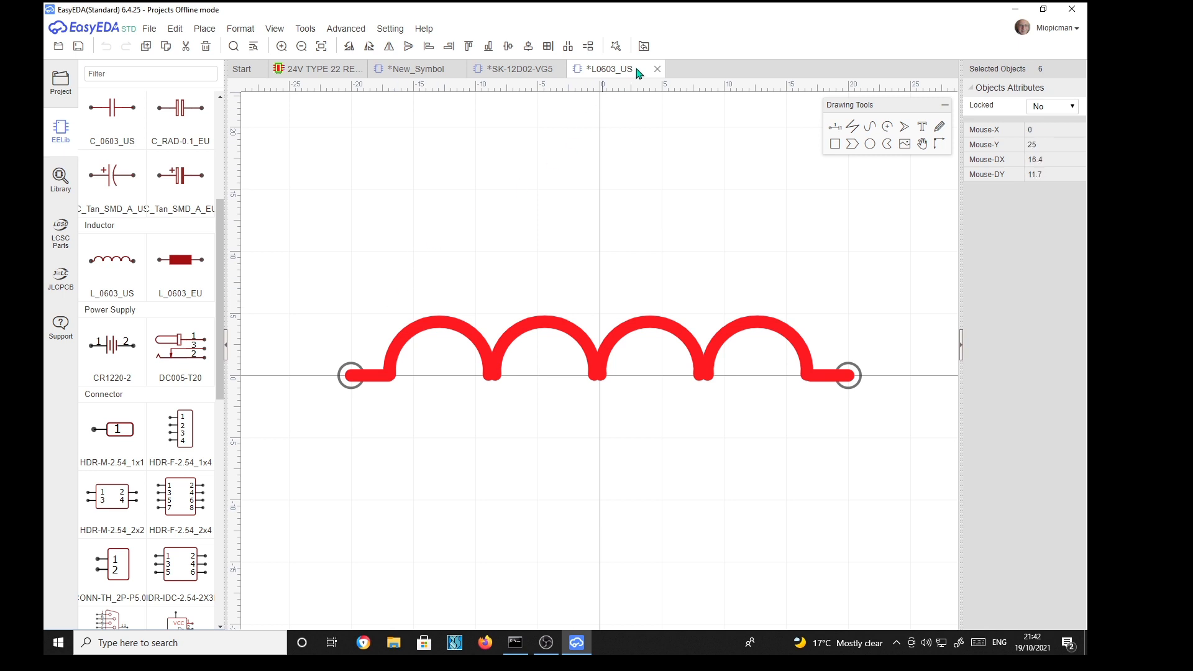
left_click(520, 71)
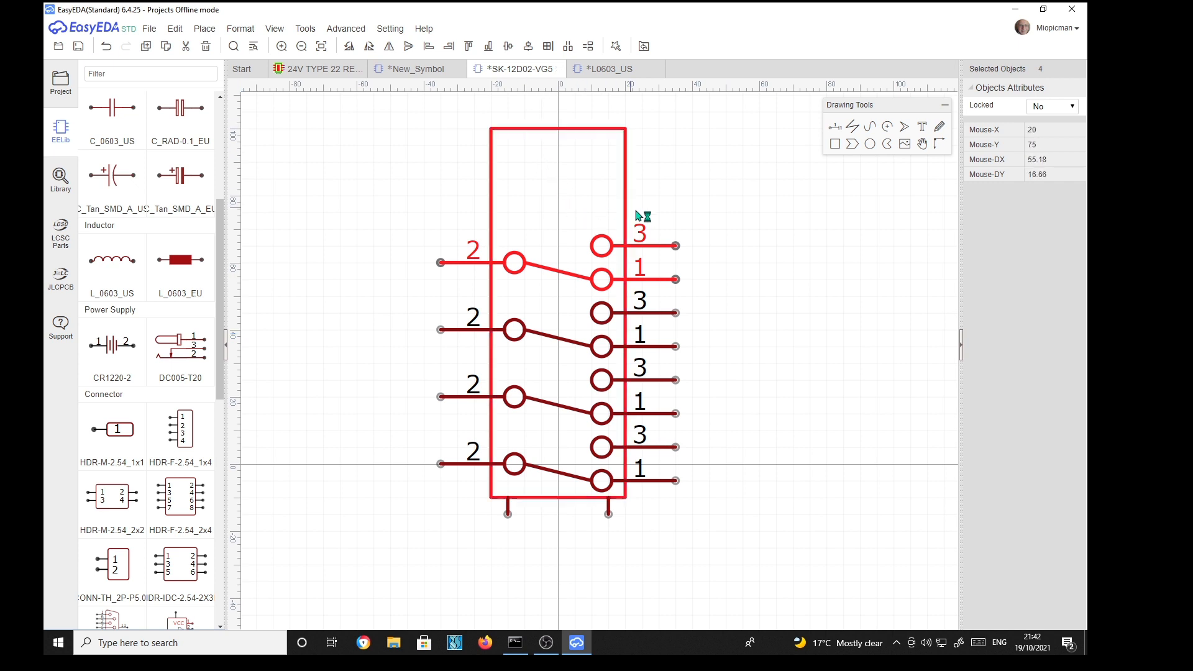
key("ctrl+v")
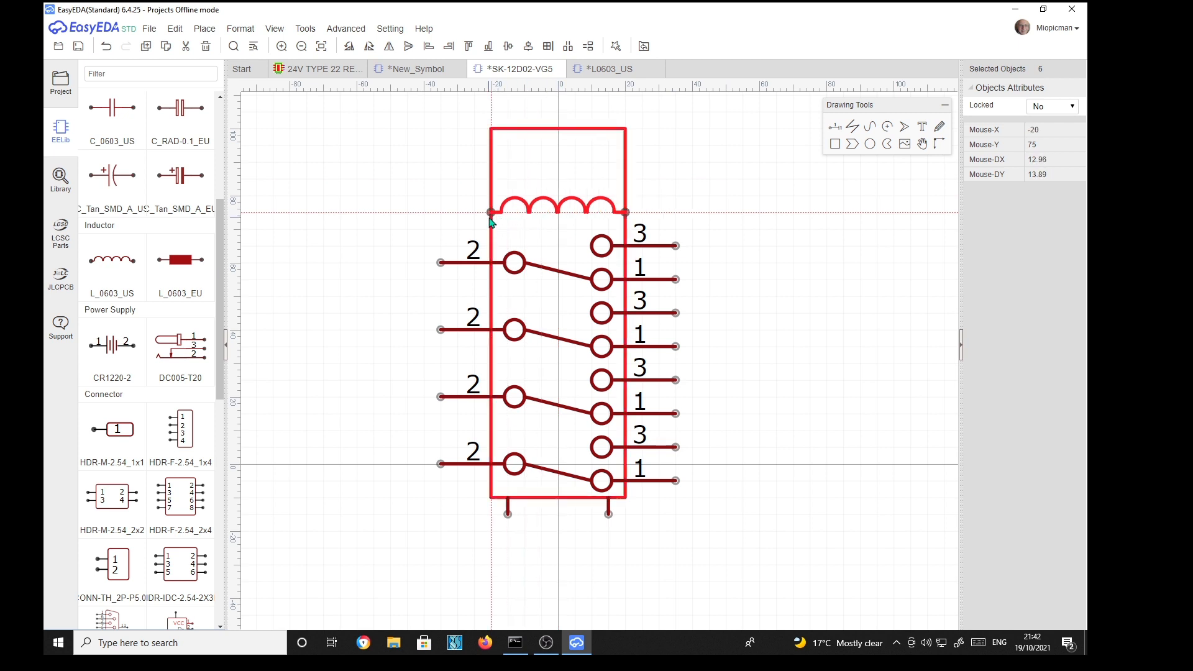
left_click(490, 218)
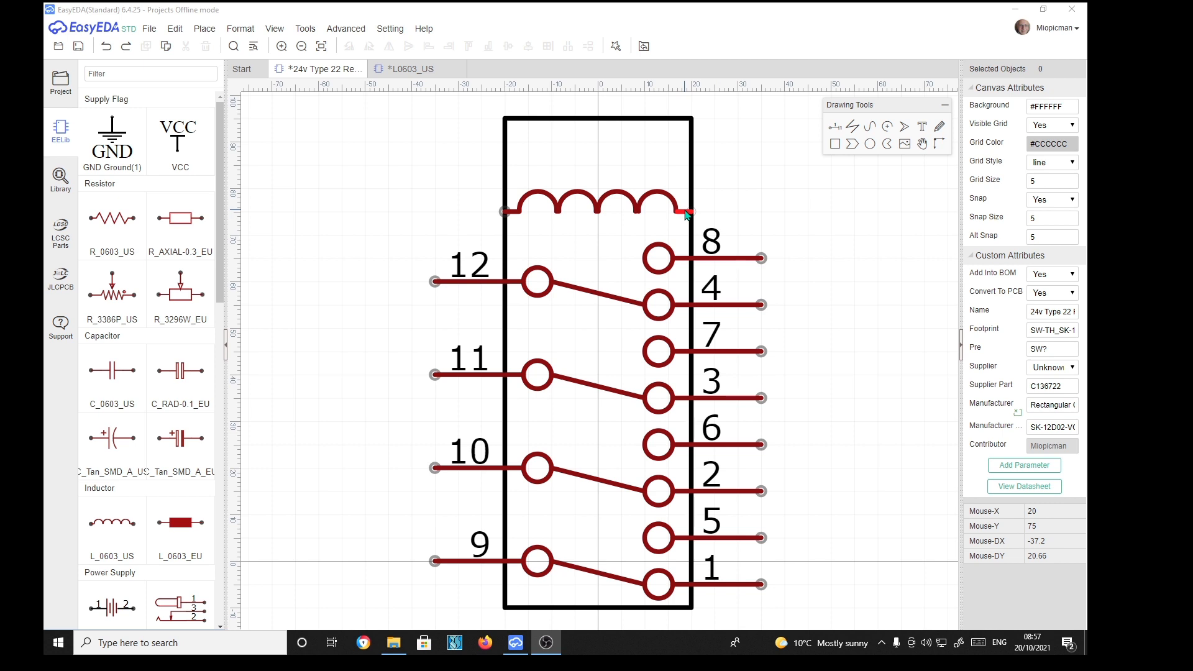
Step: Move the coil's two end pins outward to line up with the contact pins, at X 35 and X -35, Y 75
left_click_drag(686, 214, 752, 215)
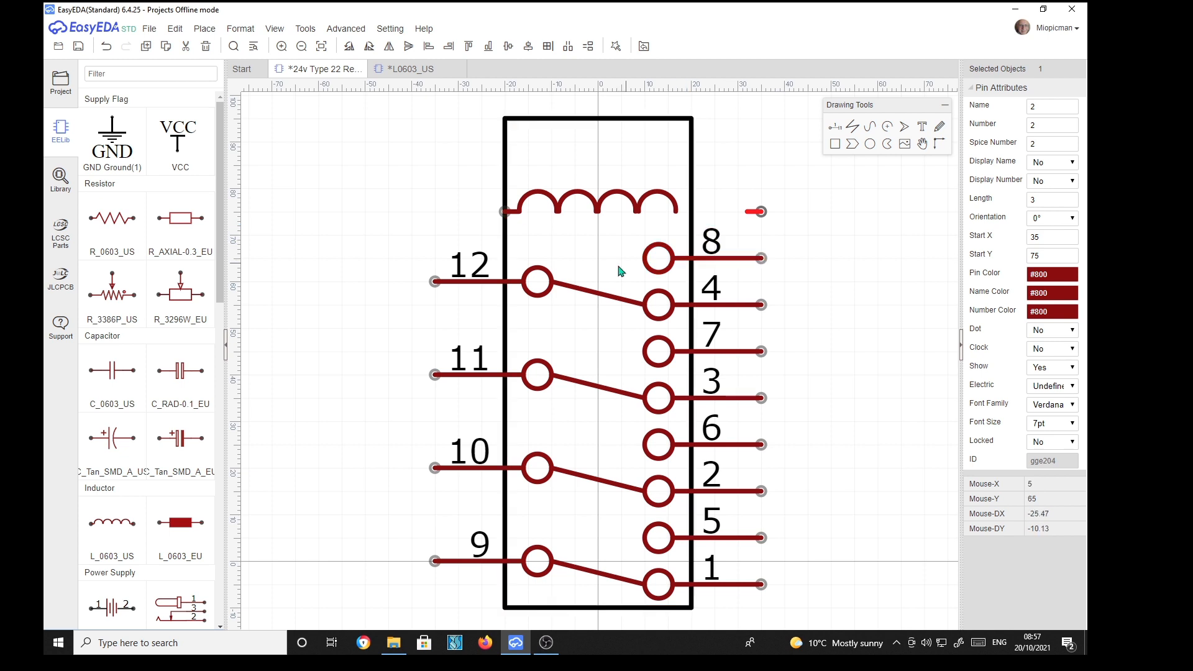
left_click(513, 213)
left_click_drag(513, 213, 445, 212)
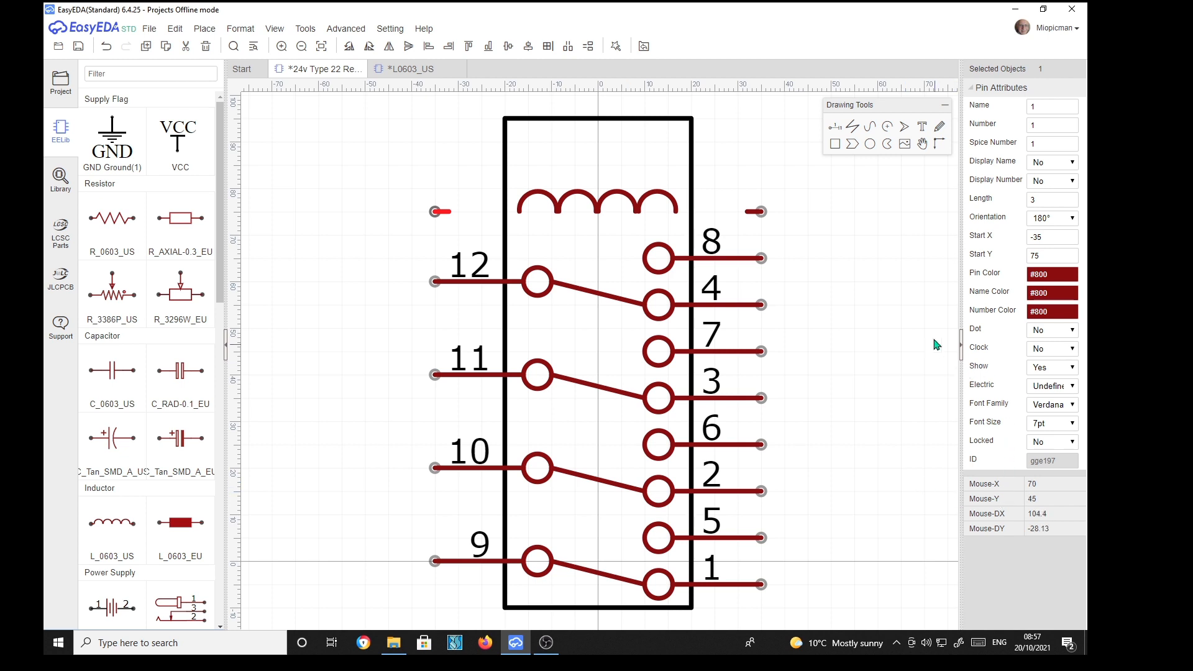
Step: Set the length of both coil pins to 18 so they reach the coil ends
double_click(1043, 200)
key("Return")
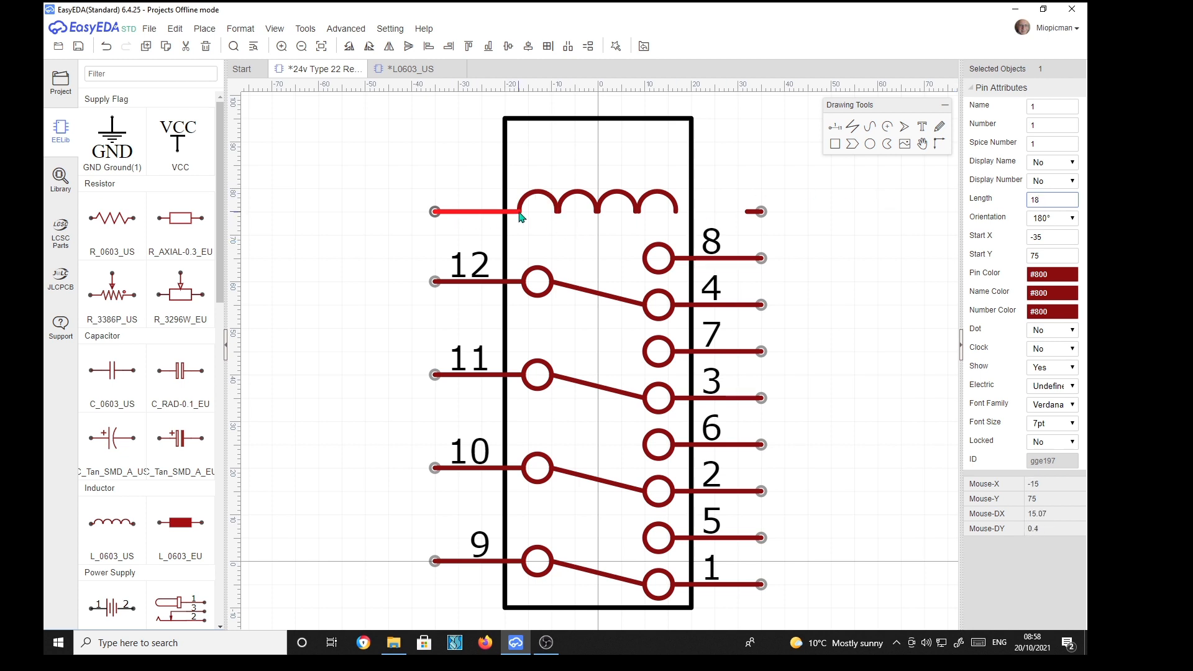
left_click(751, 212)
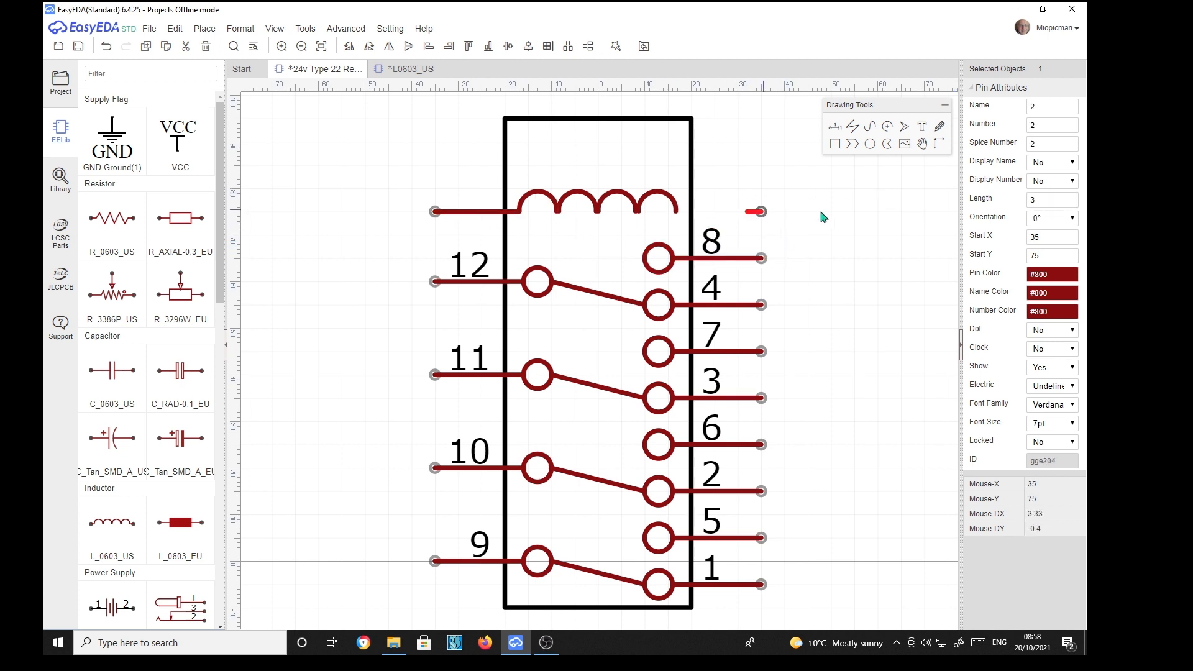
double_click(1033, 201)
key("Return")
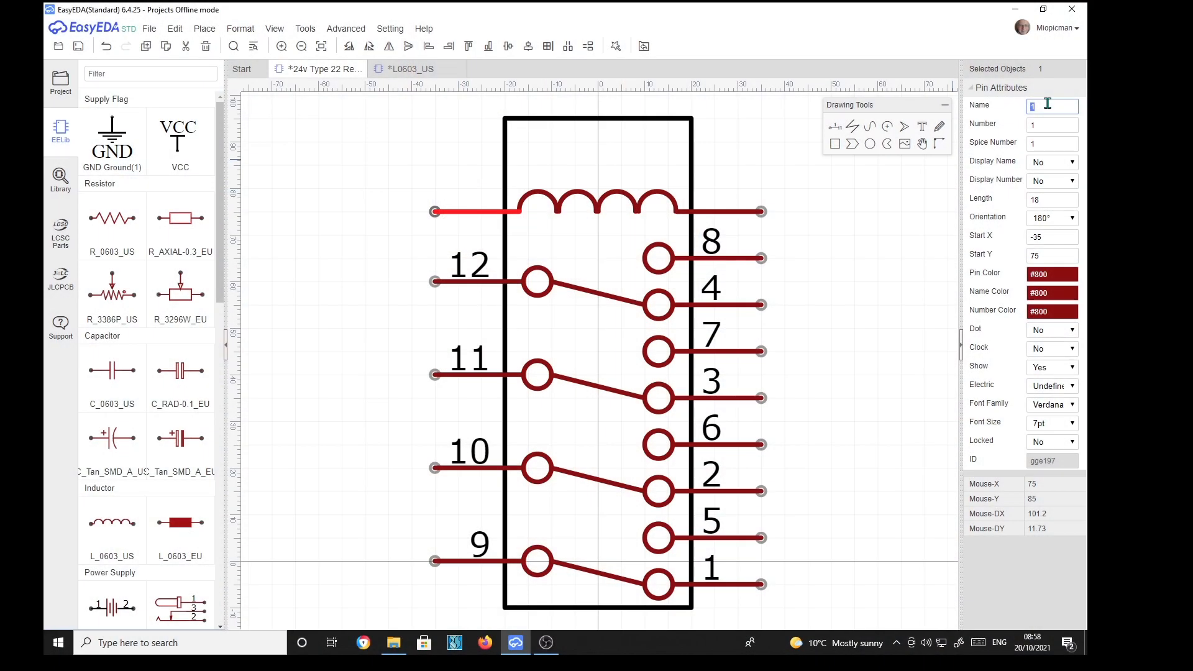
Step: Set the name, number and spice number of the coil's pin at X -35 to 13, and display its number
left_click(1046, 125)
type("13")
left_click(1046, 145)
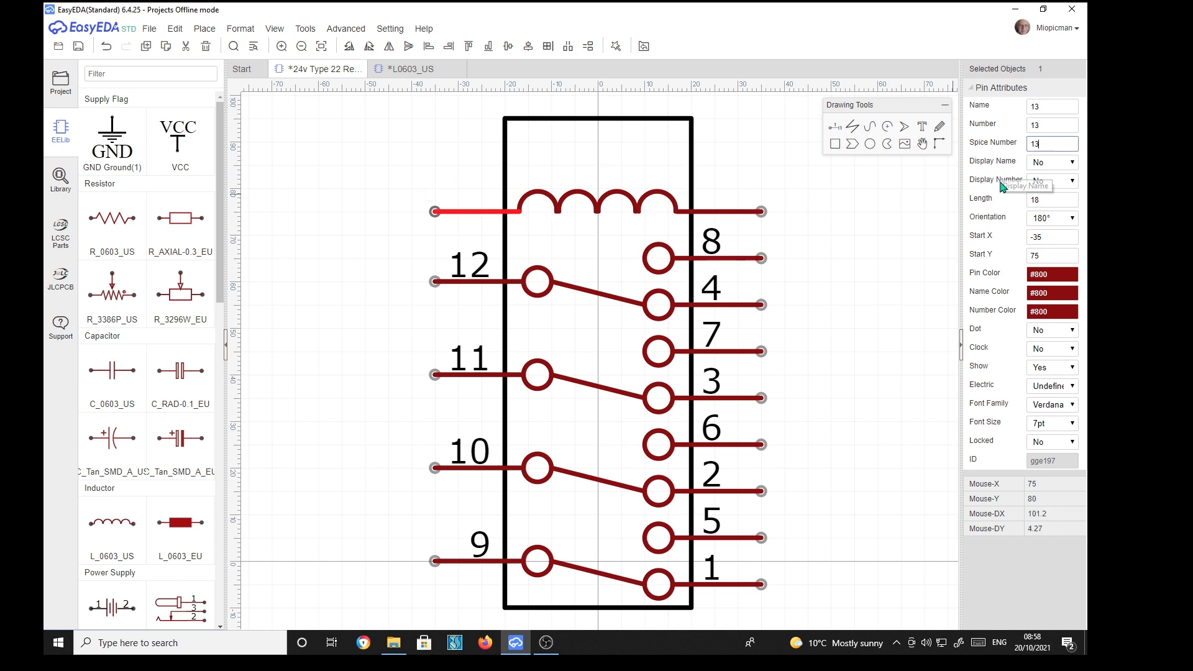
left_click(1050, 181)
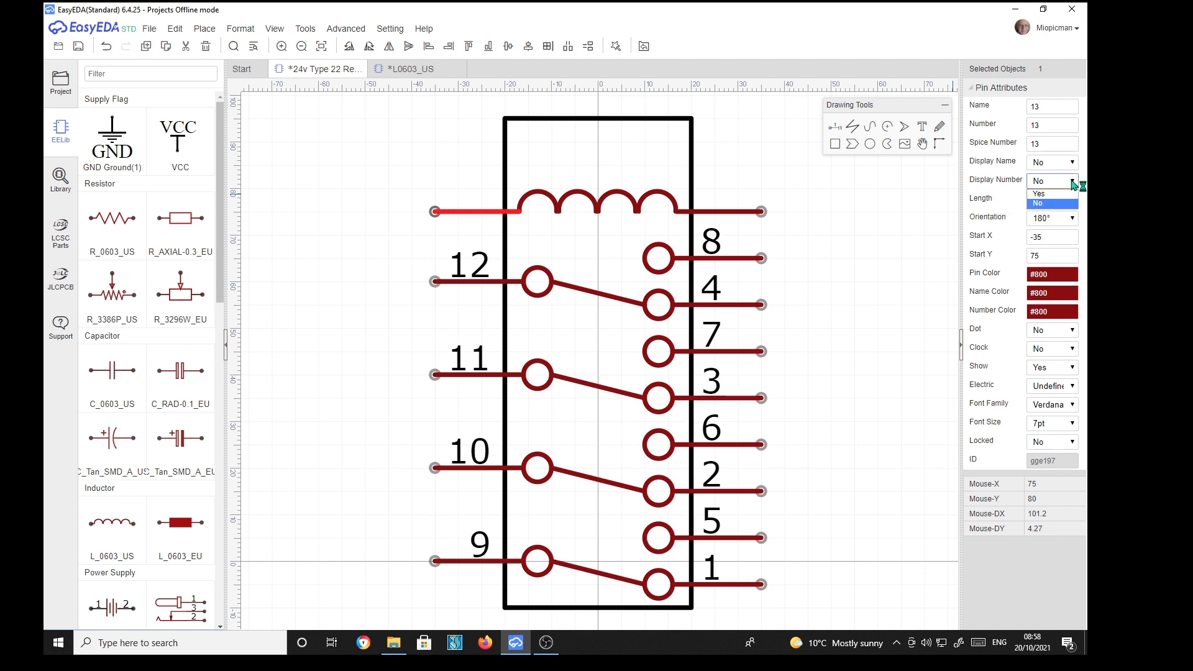
left_click(1050, 193)
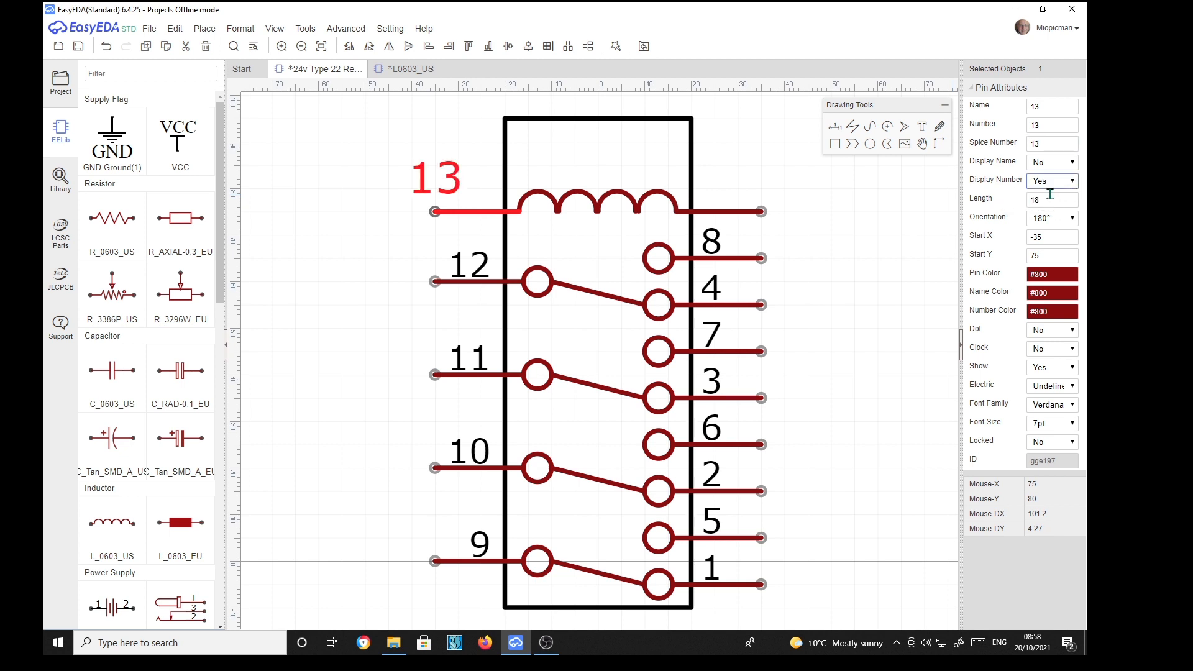
Step: Set the name, number and spice number of the coil's pin at X 35 to 14, and display its number
left_click(738, 214)
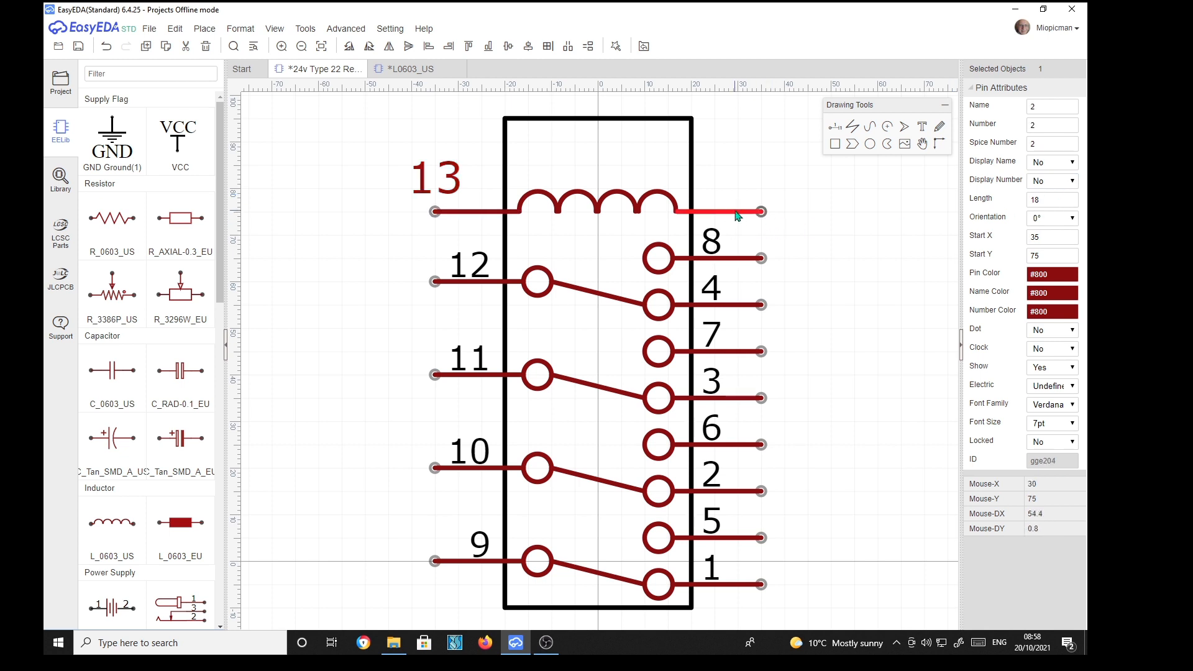
double_click(1047, 106)
double_click(1046, 124)
double_click(1047, 144)
left_click(1054, 182)
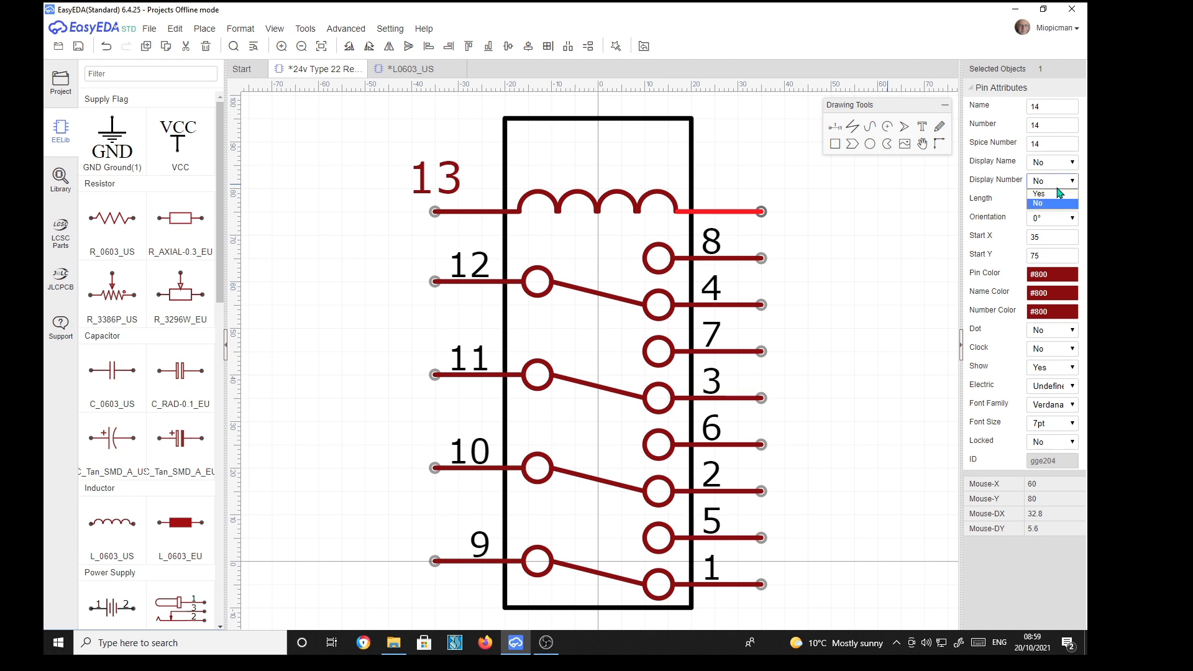
left_click(1058, 193)
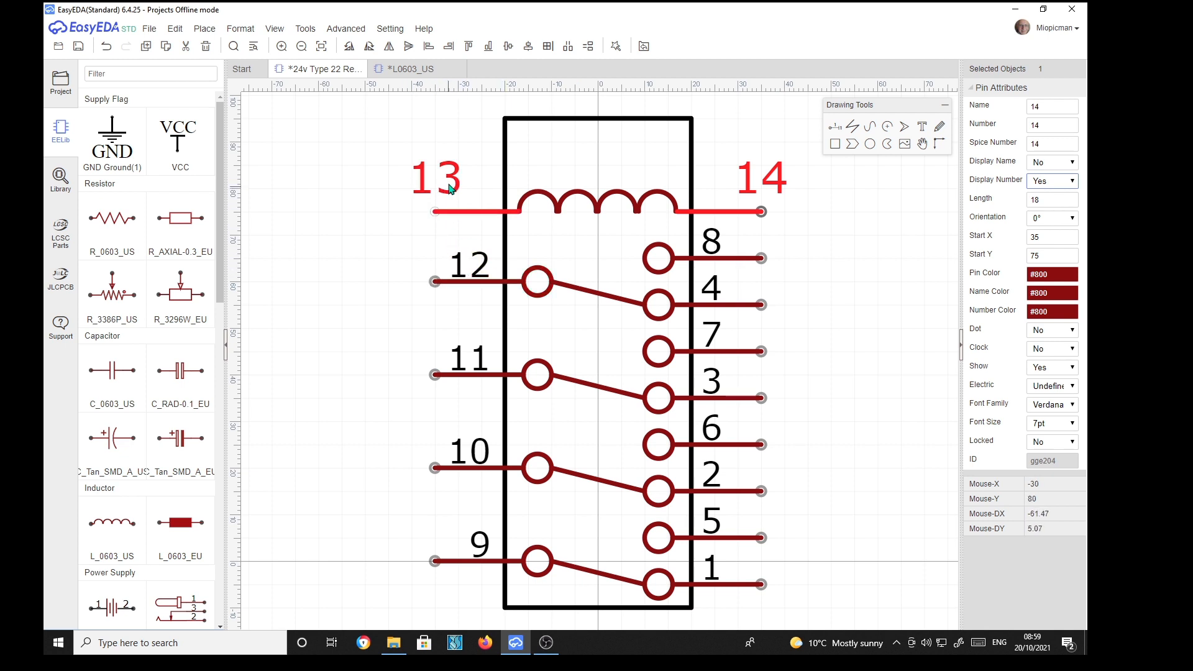
Step: Match pin 14's font size to the contact pins at 5.5pt and move its number inward above the pin line
left_click(720, 254)
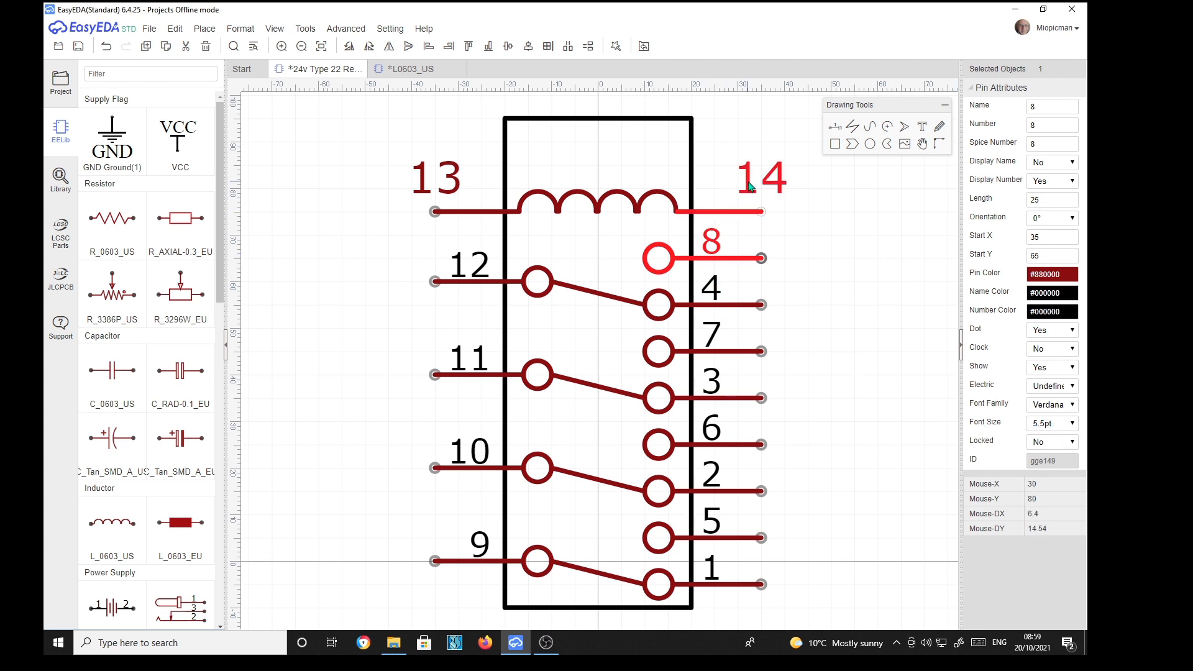
left_click(728, 212)
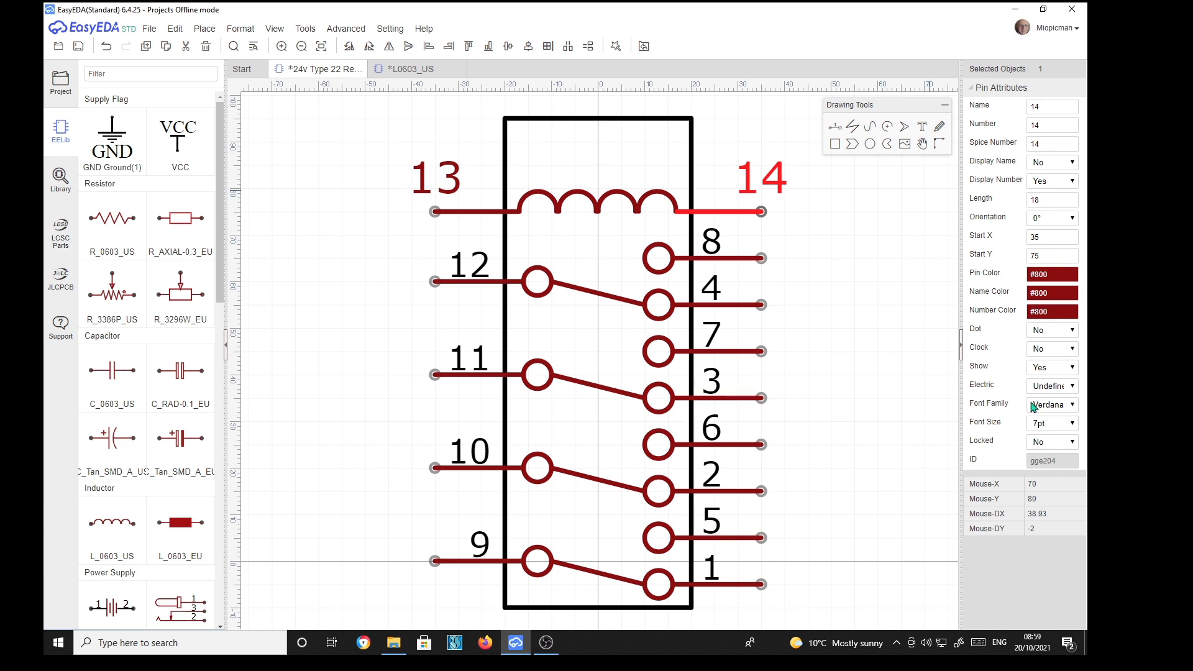
left_click(1072, 425)
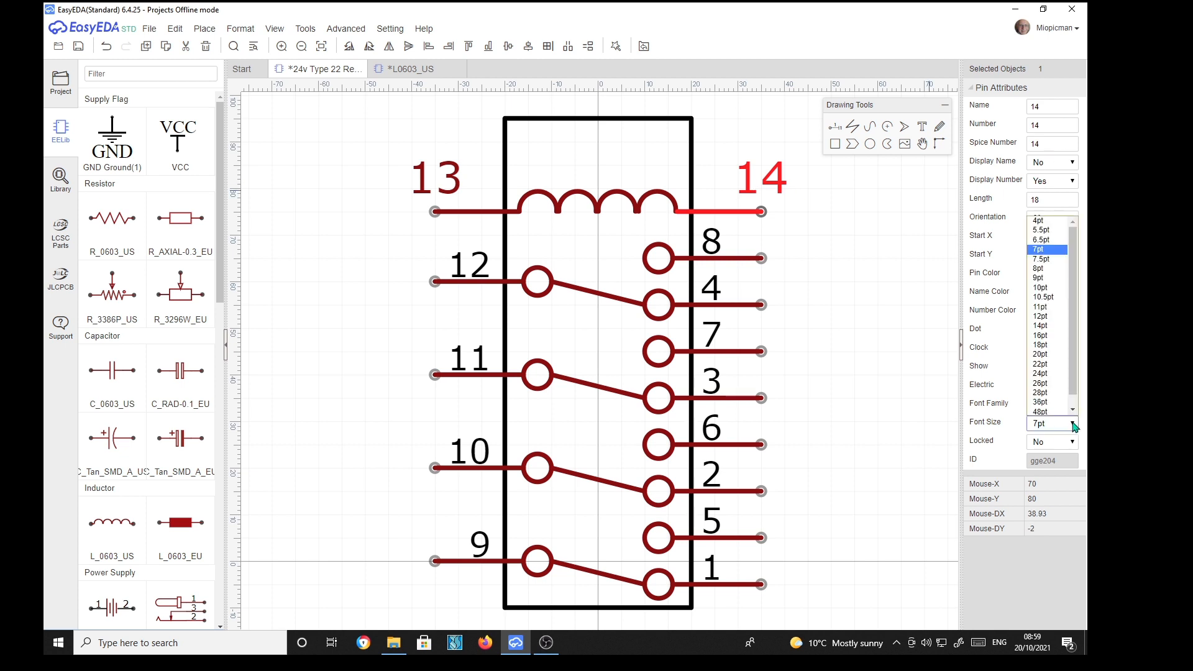
left_click(1056, 231)
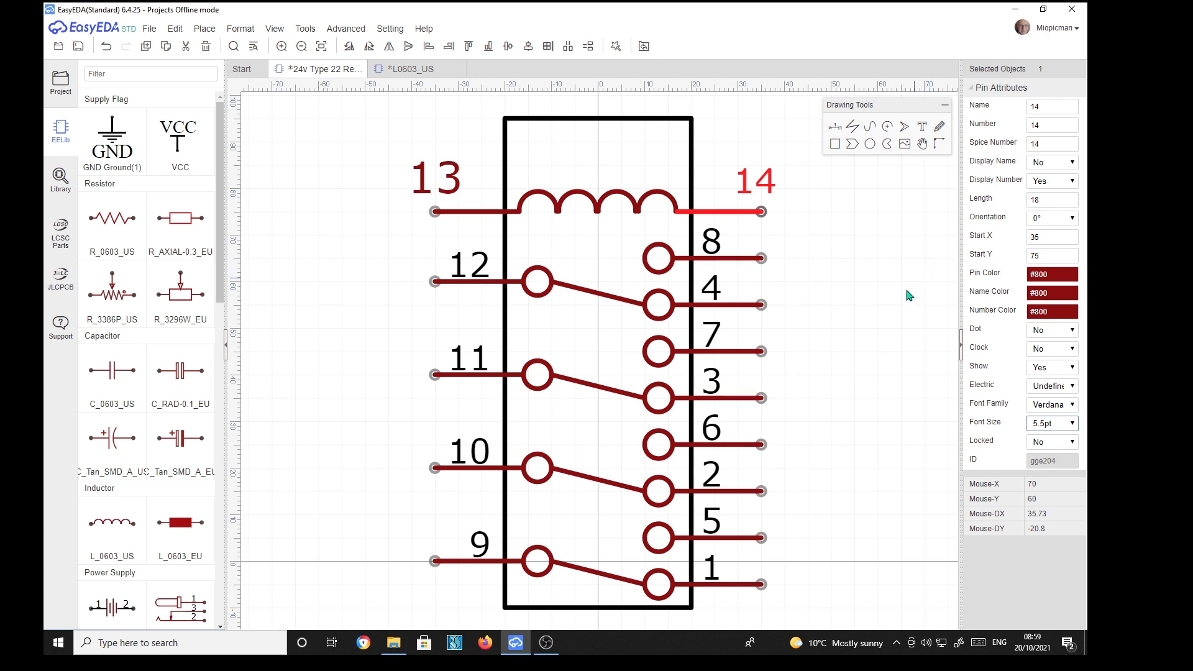
left_click_drag(769, 189, 726, 196)
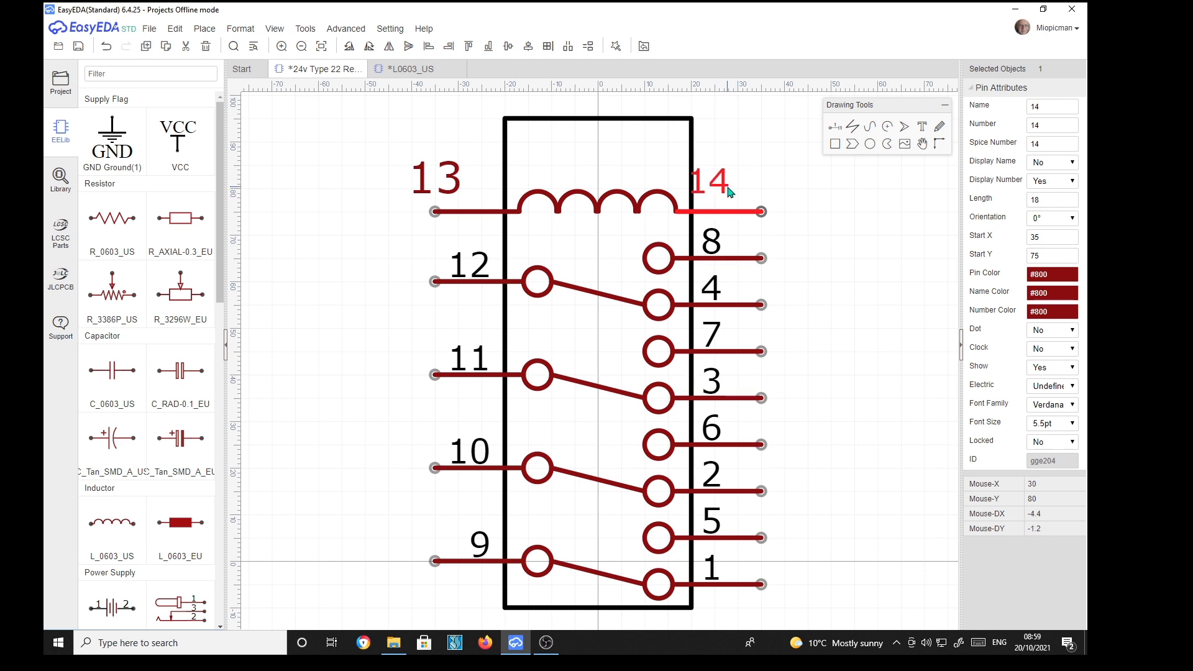
left_click_drag(732, 197, 736, 189)
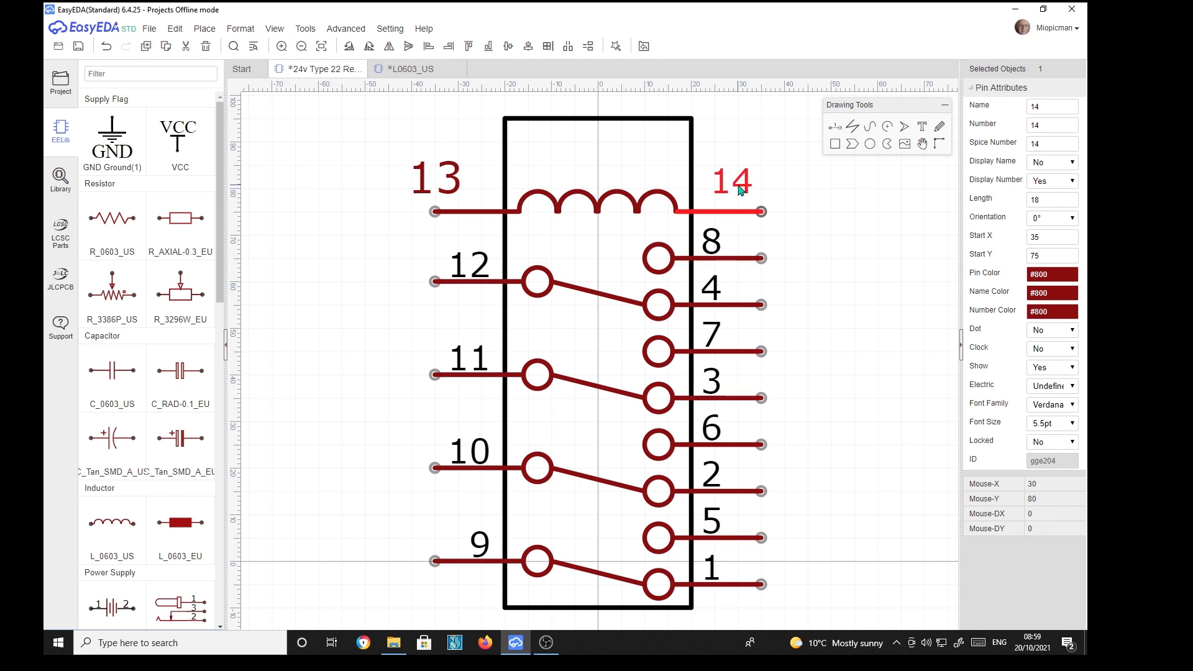
Step: Set pin 13's font size to 5.5pt and move its number inward above the pin line
left_click(483, 208)
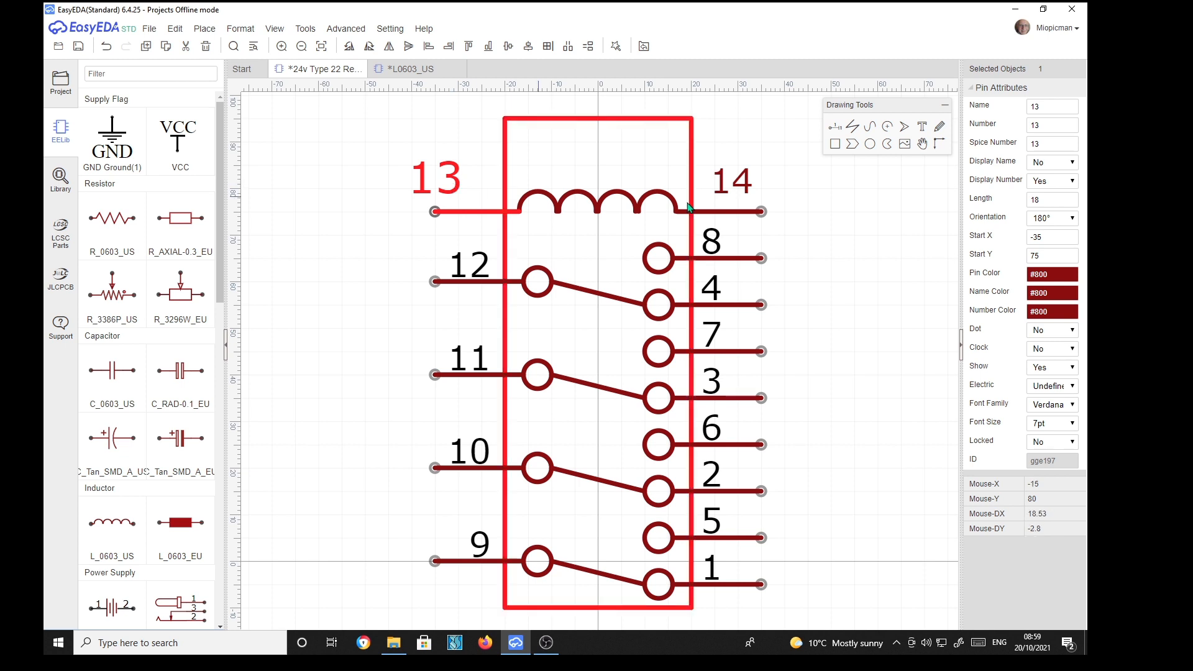
left_click(1071, 423)
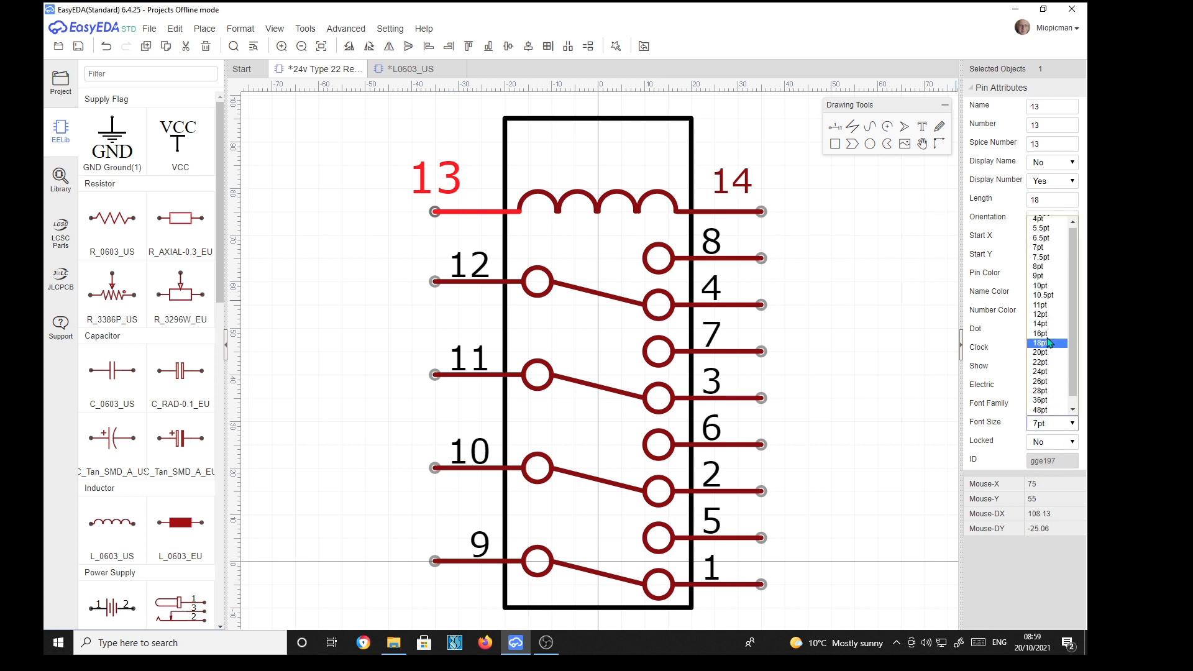
left_click(1041, 228)
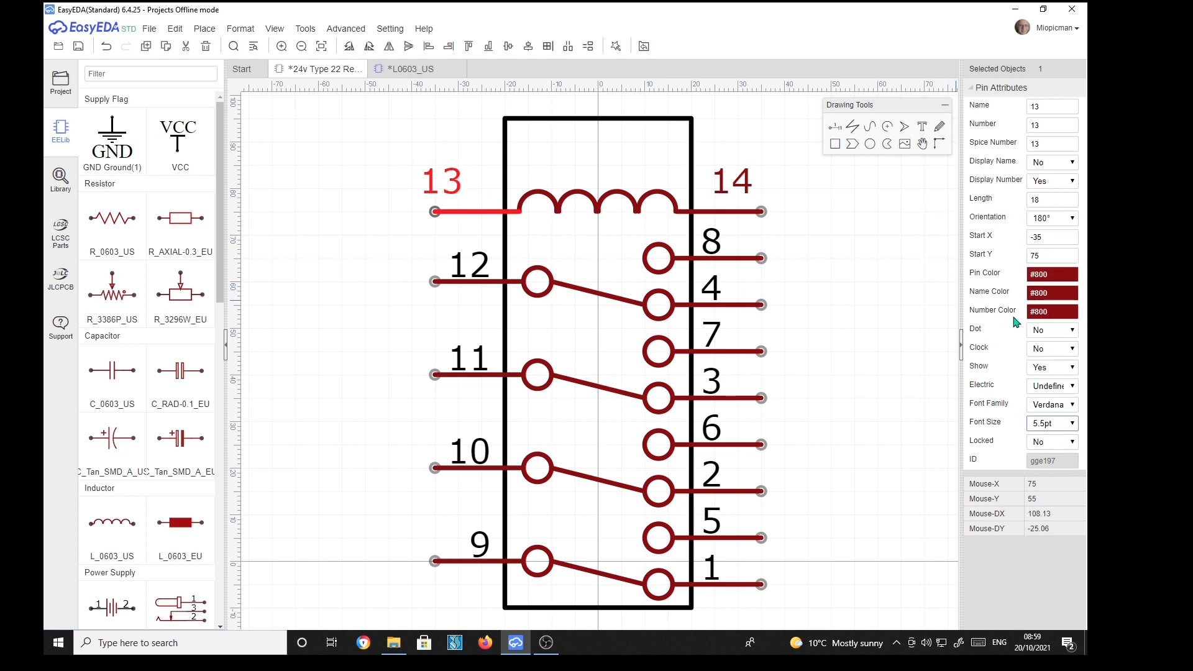
left_click_drag(443, 187, 464, 186)
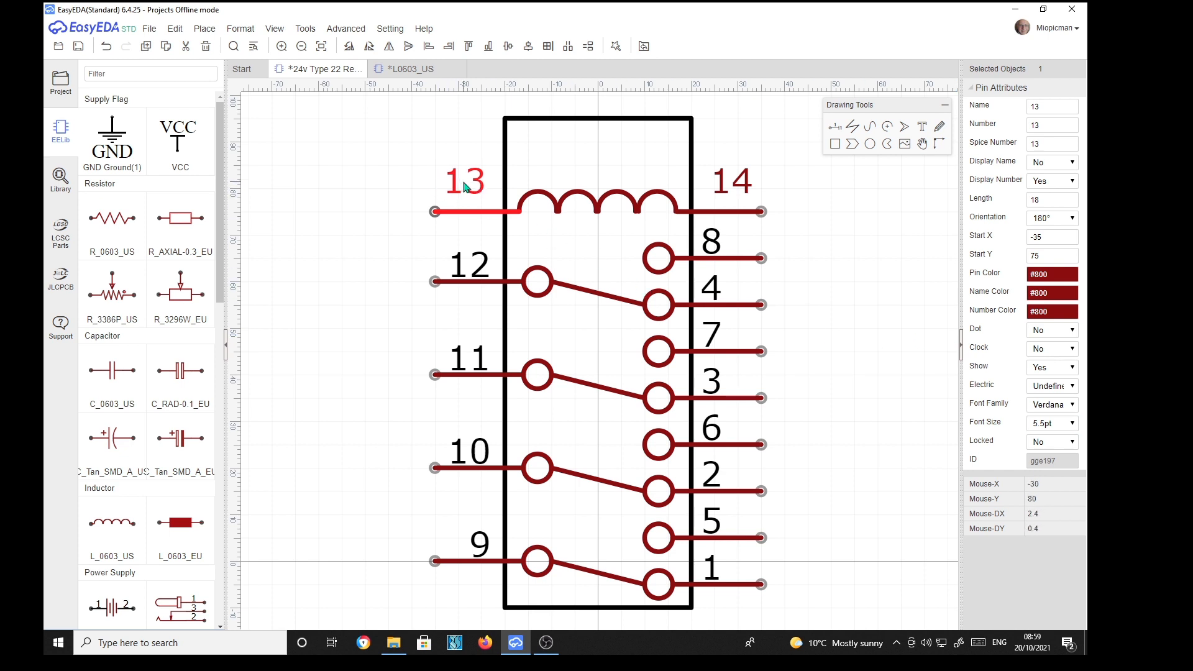
left_click(851, 328)
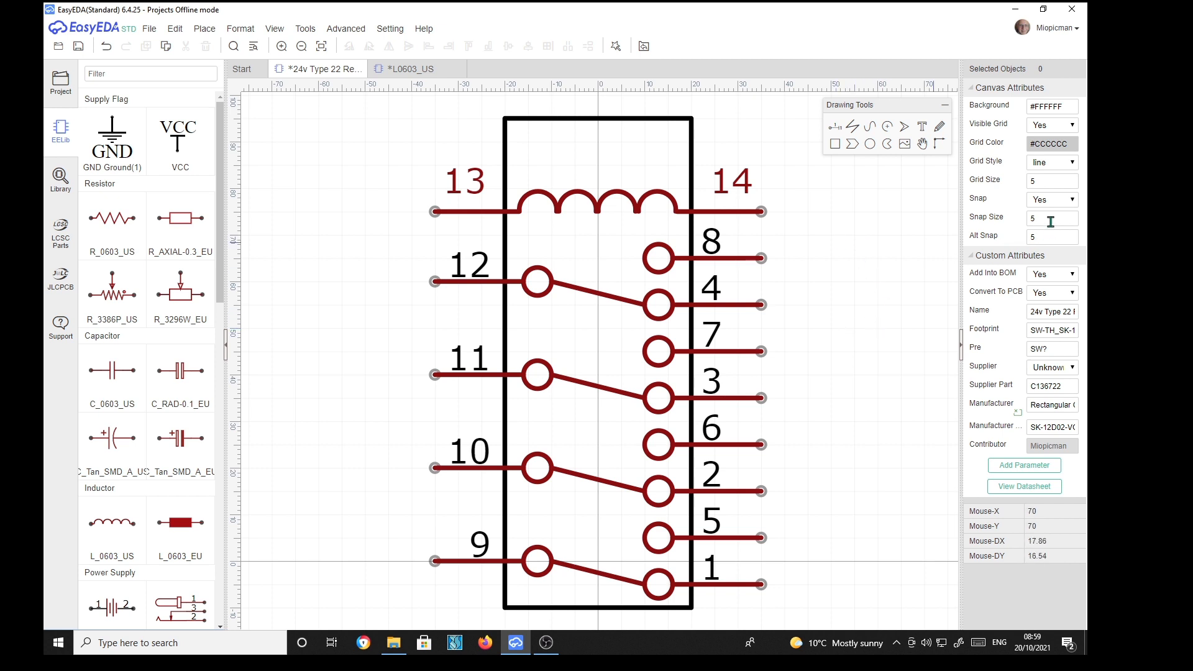
Step: Set the canvas snap size to 1 so the pin number labels can be placed more finely
left_click(748, 188)
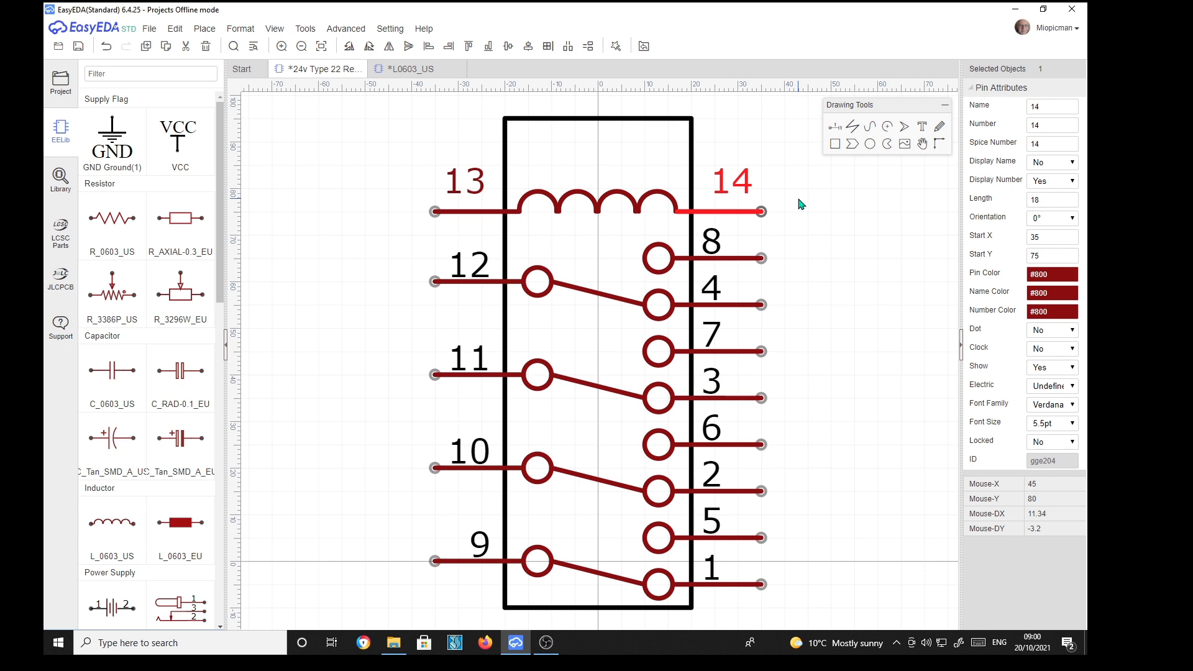
left_click(826, 186)
mouse_move(725, 181)
left_mouse_down()
mouse_move(739, 181)
mouse_move(728, 185)
left_mouse_up()
left_click(821, 223)
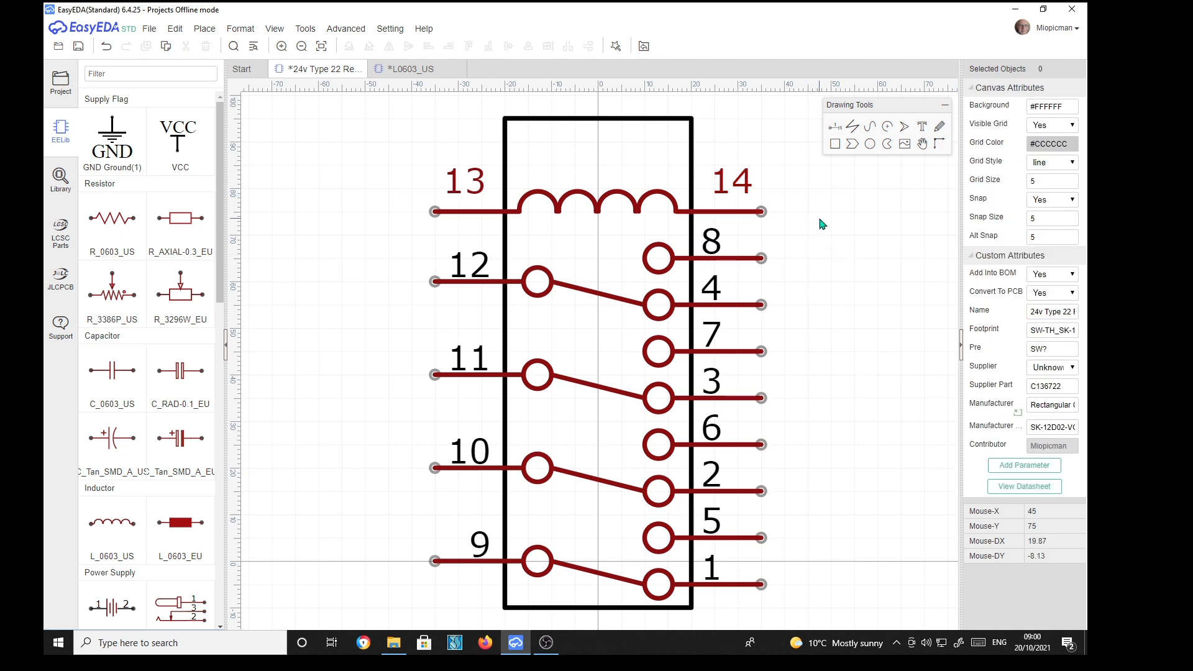
left_click(1048, 219)
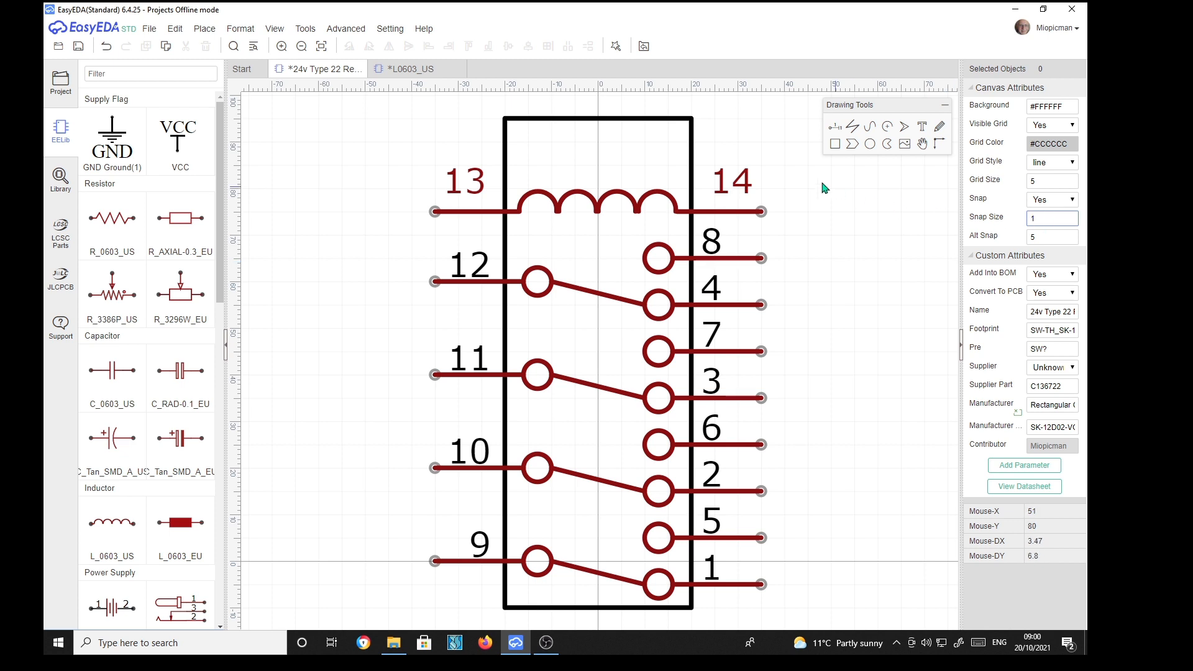
Step: Move the number labels of pins 14 and 13 down close to their pin lines, aligned with the contact pin numbers
left_click(745, 190)
left_click_drag(745, 189, 730, 194)
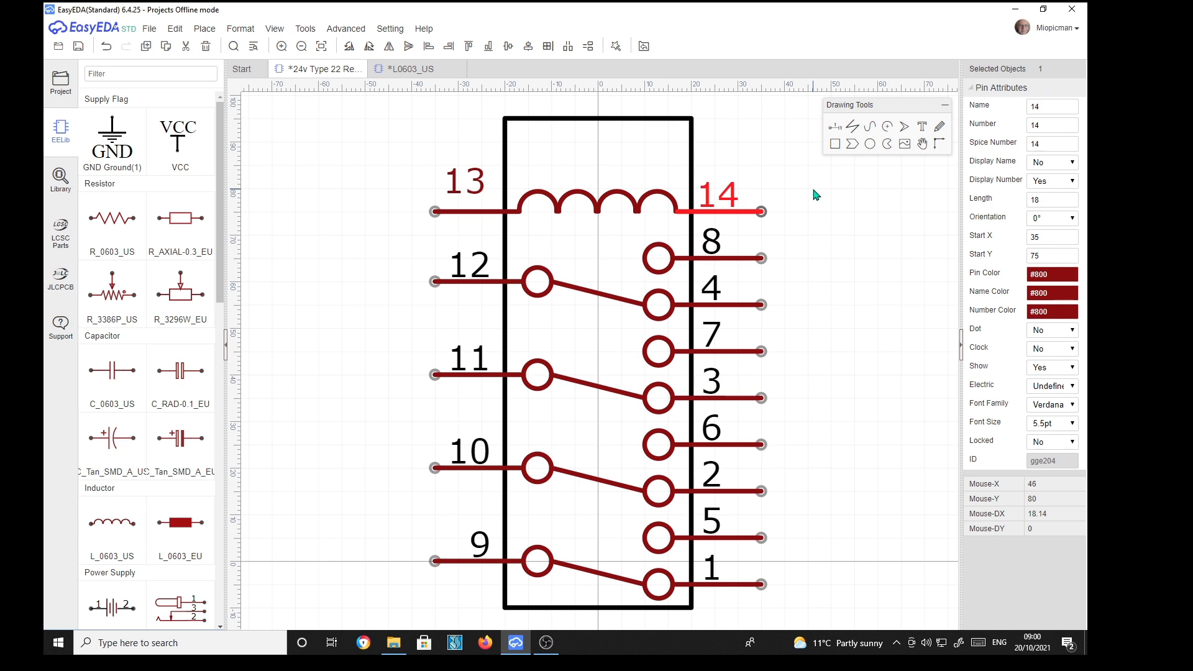
left_click_drag(474, 184, 479, 197)
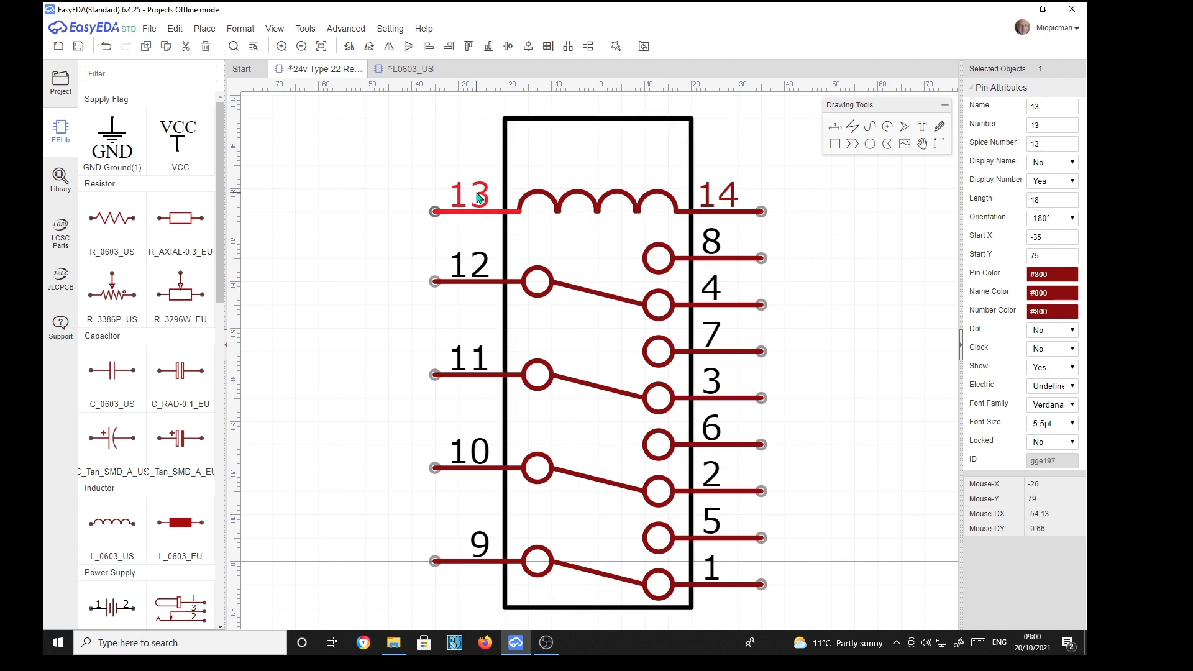
left_click(895, 303)
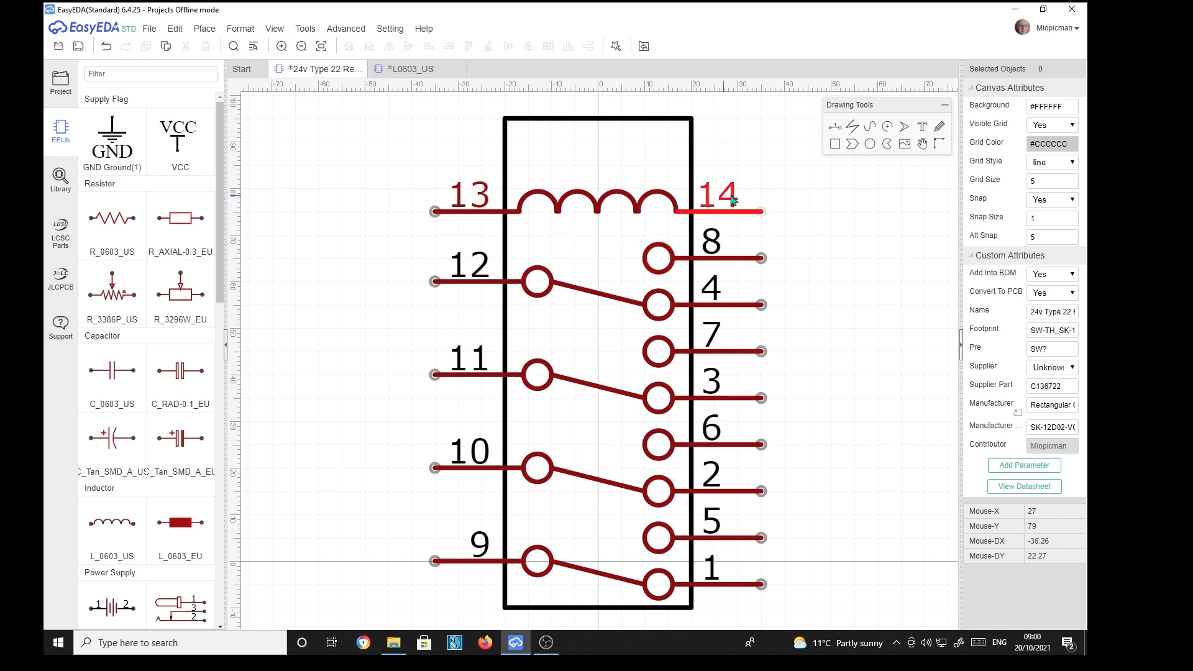
Step: Compare the text colors of pins 8 and 14, and set pin 14's name color to #660000
left_click(710, 249)
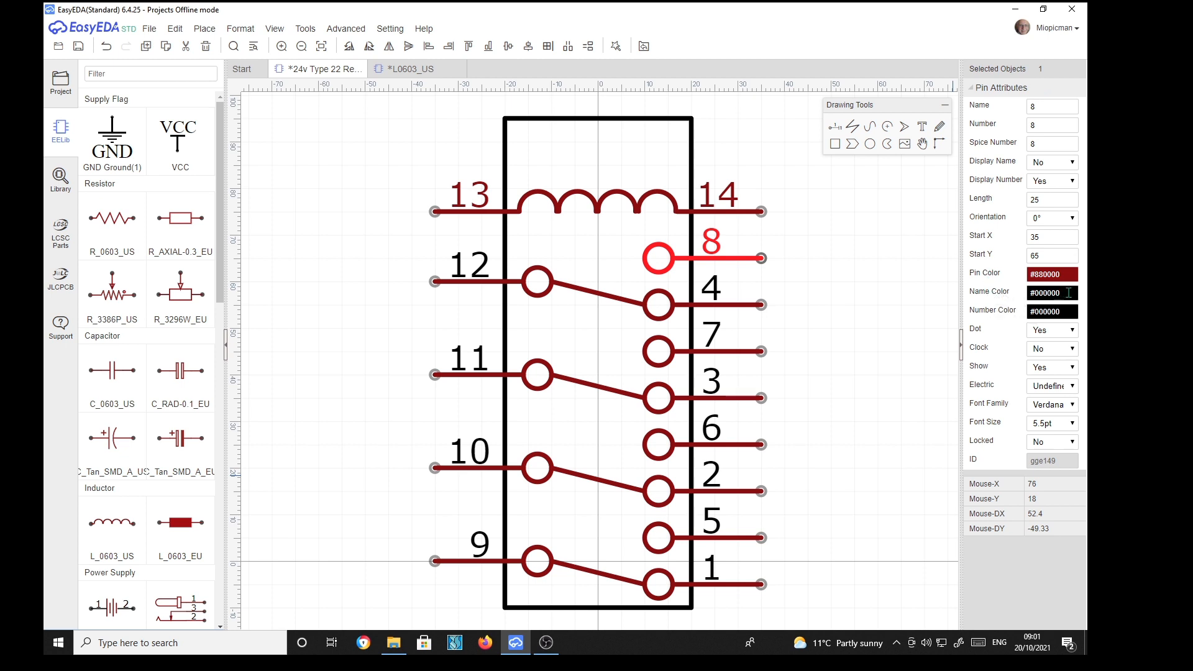
left_click(743, 212)
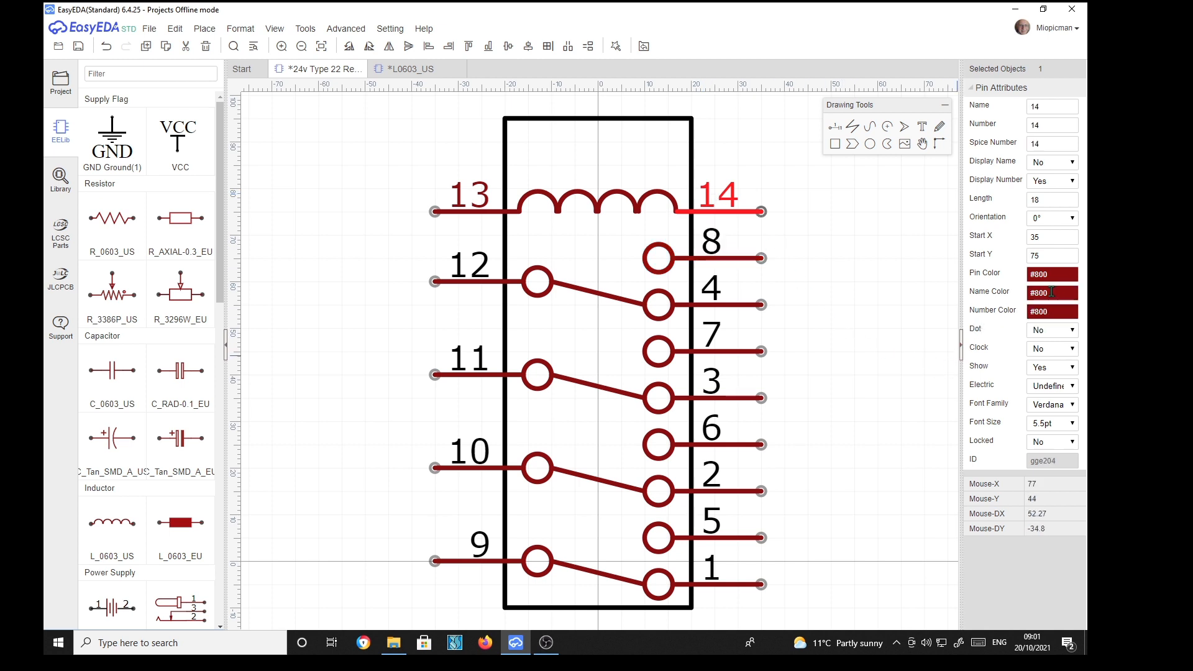
left_click(1042, 292)
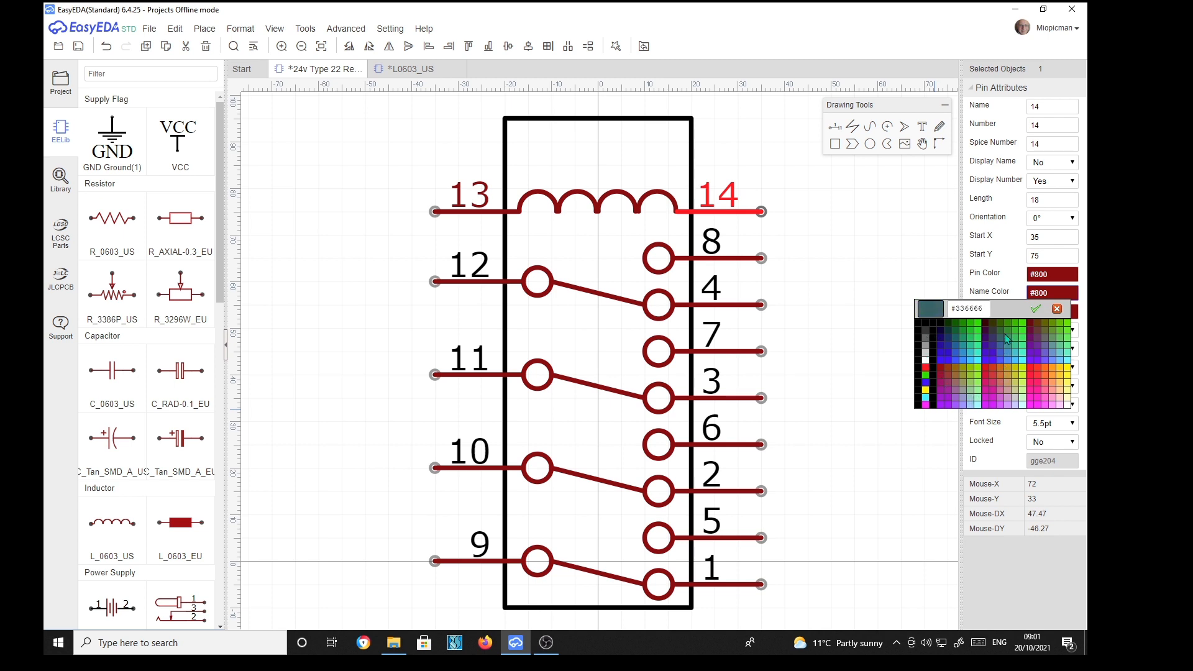
left_click(1031, 328)
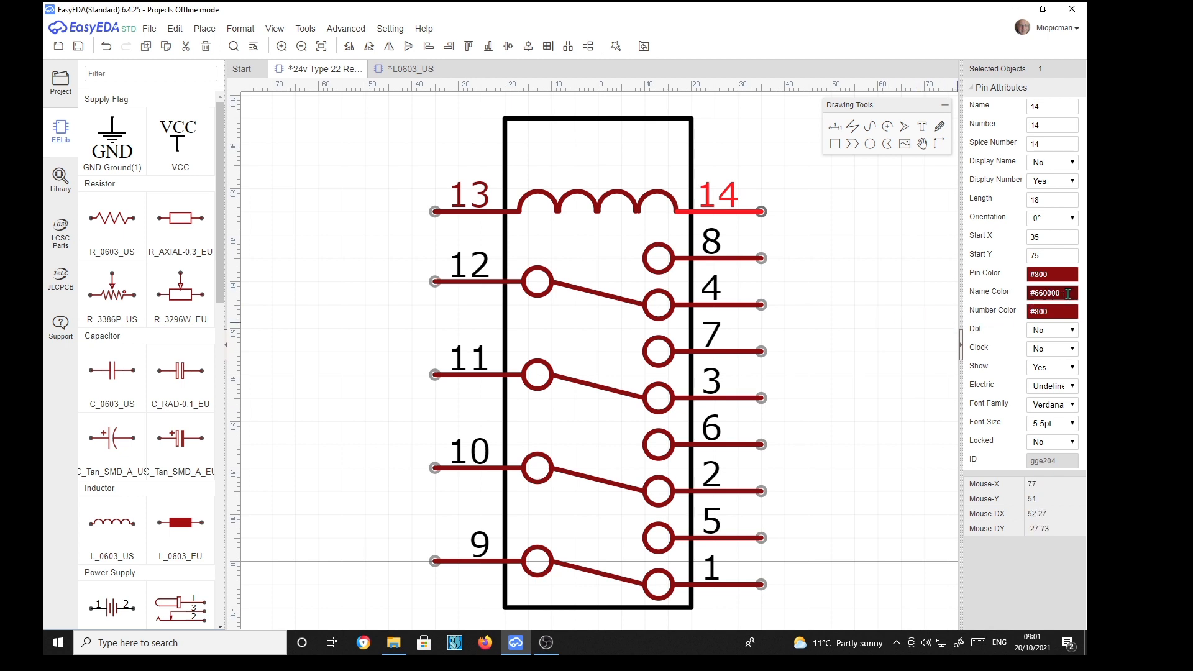
left_click(1068, 293)
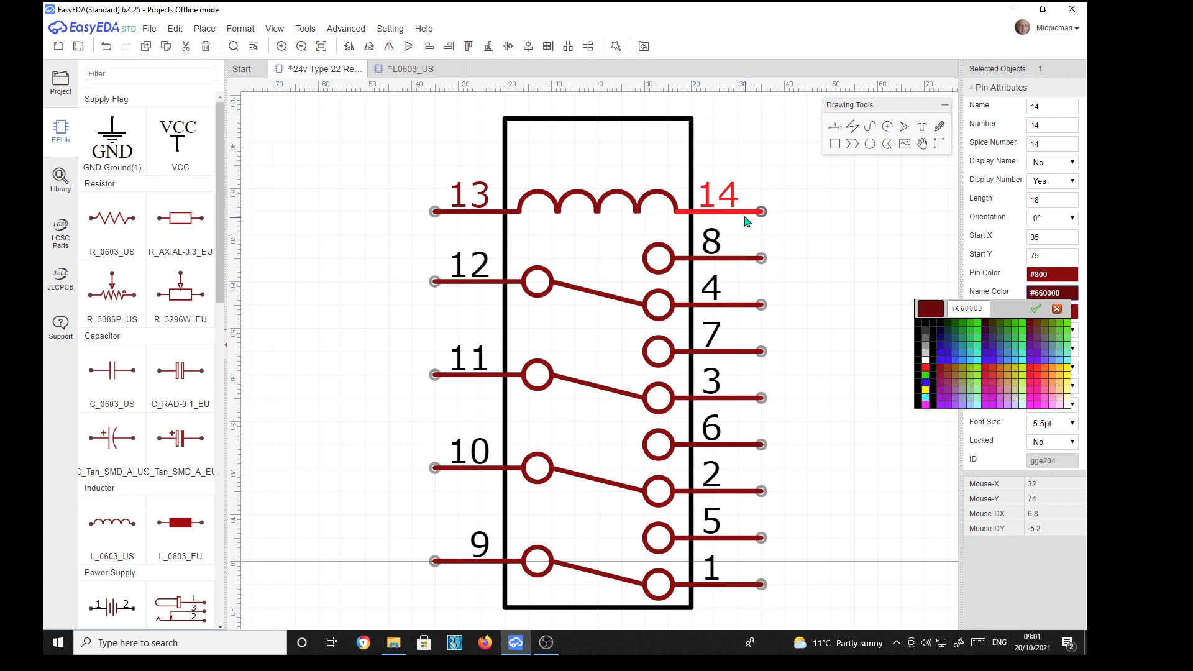
left_click(890, 292)
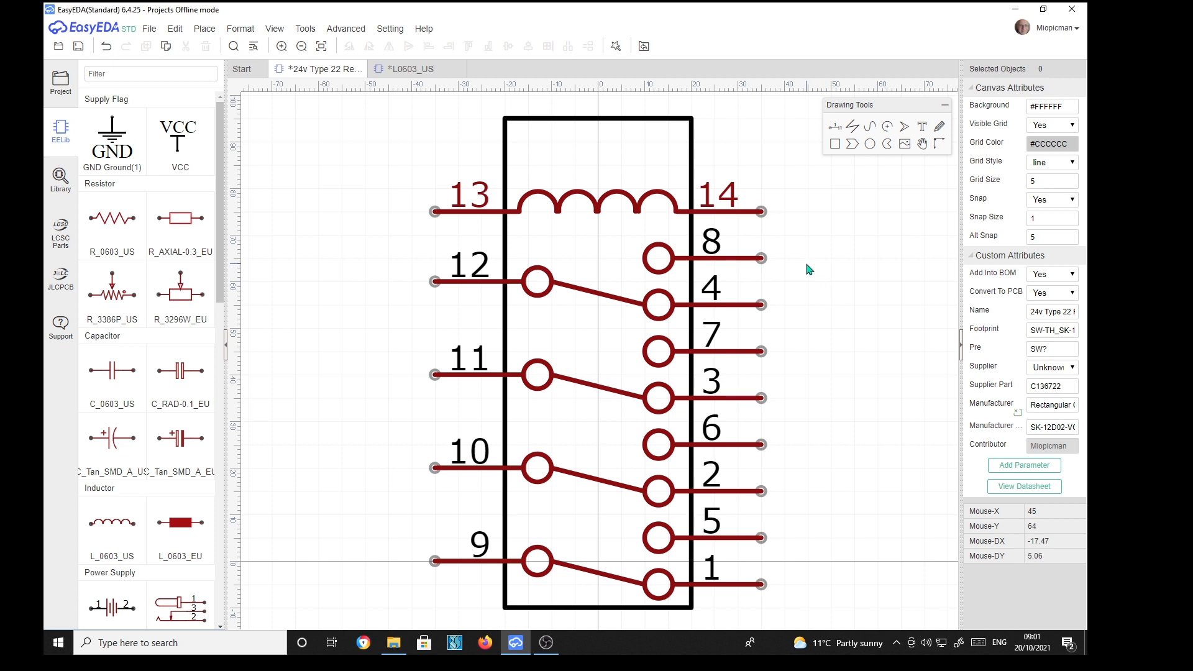
left_click(716, 246)
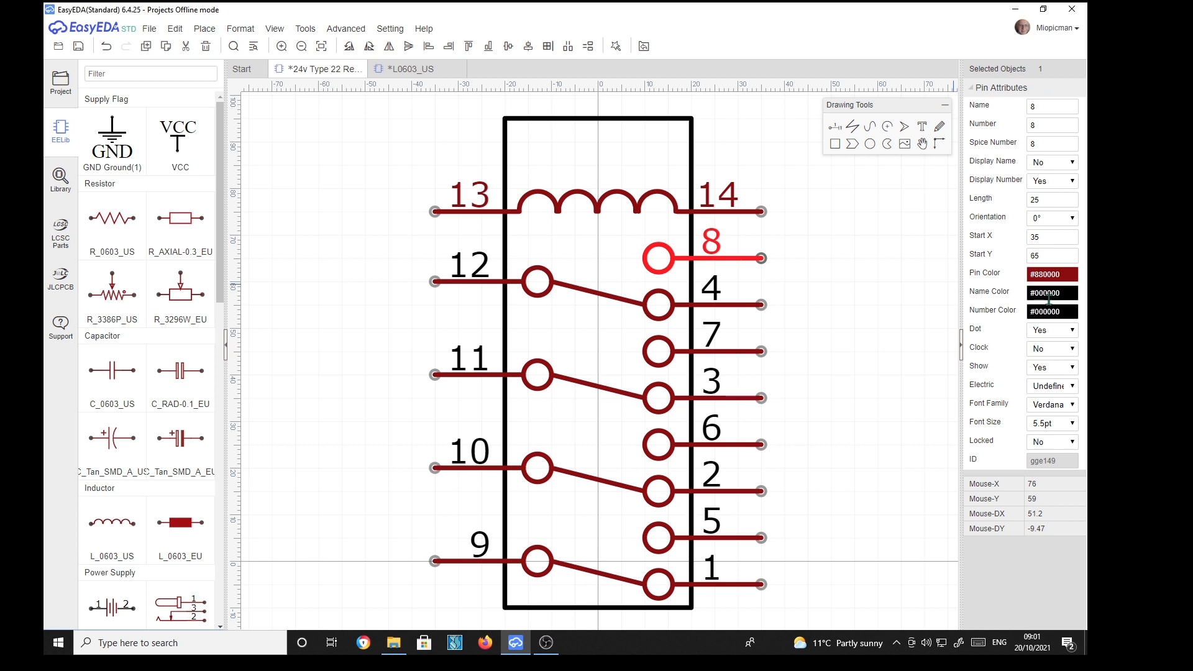
Step: Set both the name color and the number color of pin 14 to black (#000000)
left_click(710, 190)
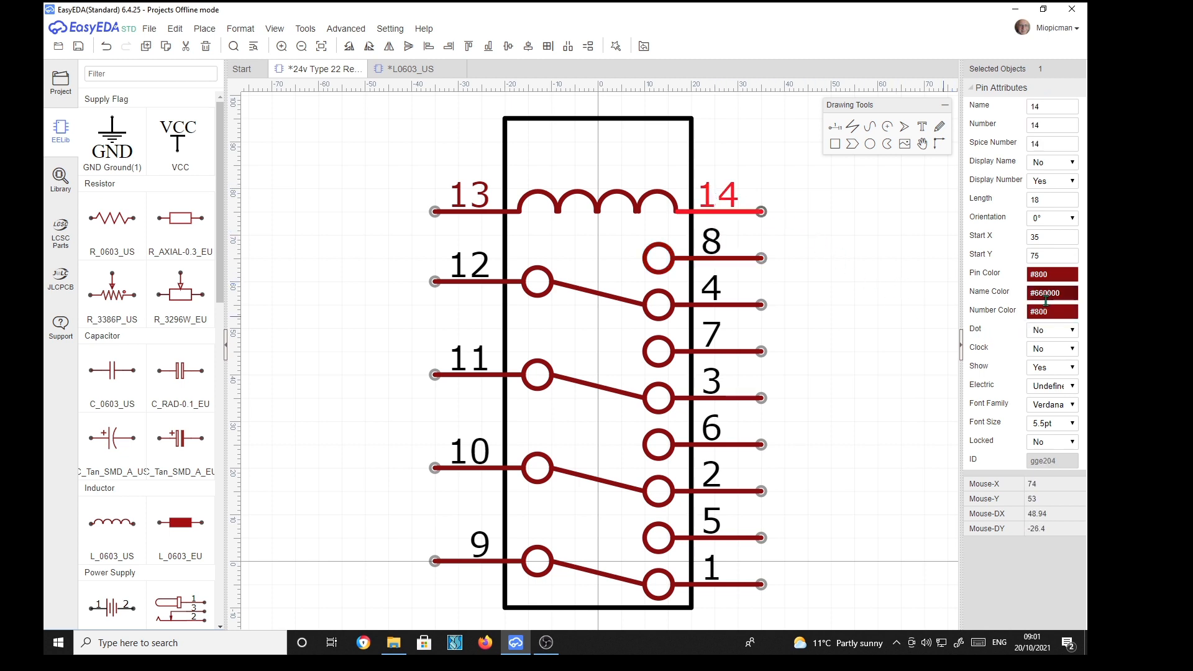
left_click(1044, 293)
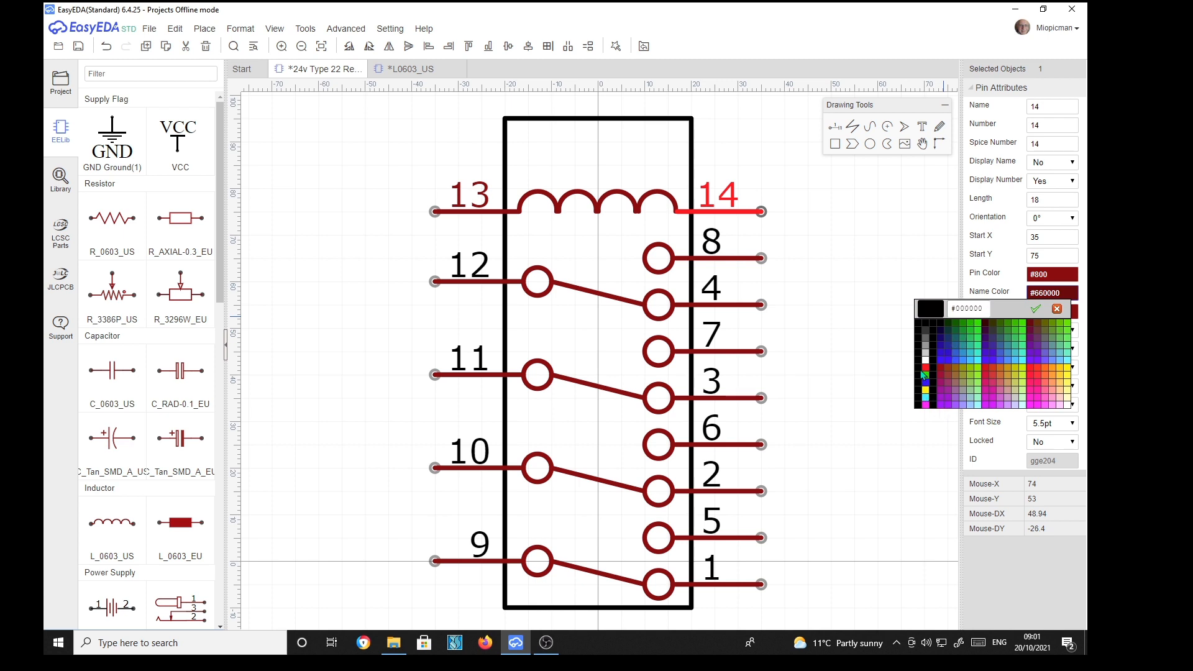
left_click(925, 322)
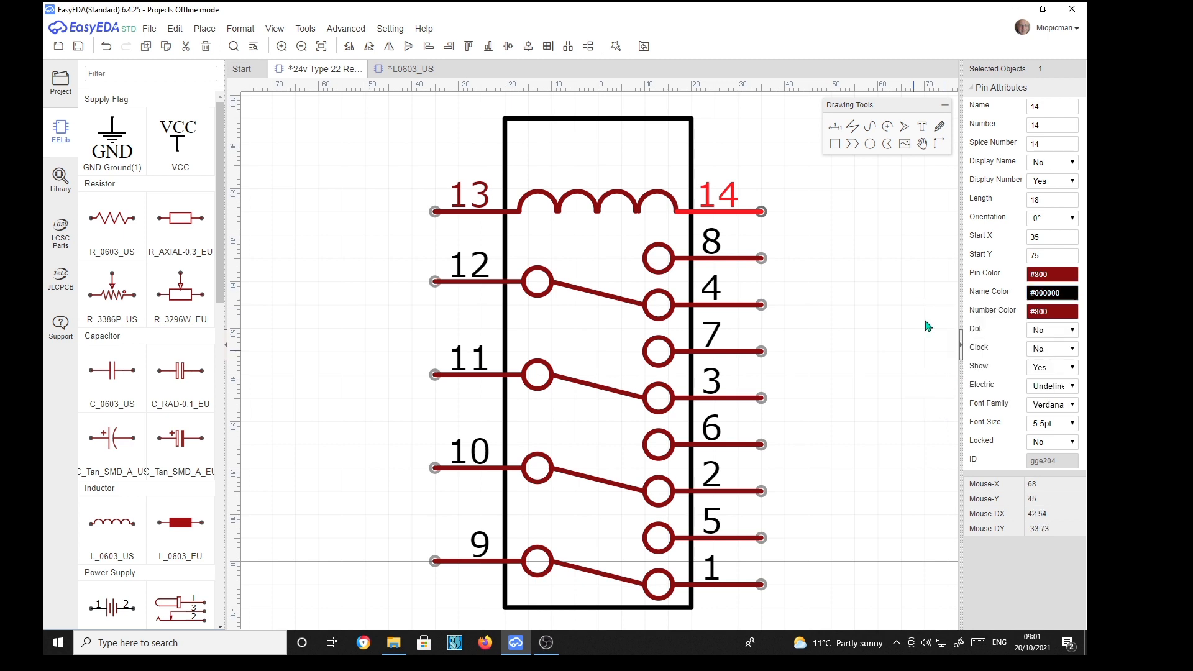
left_click(1059, 311)
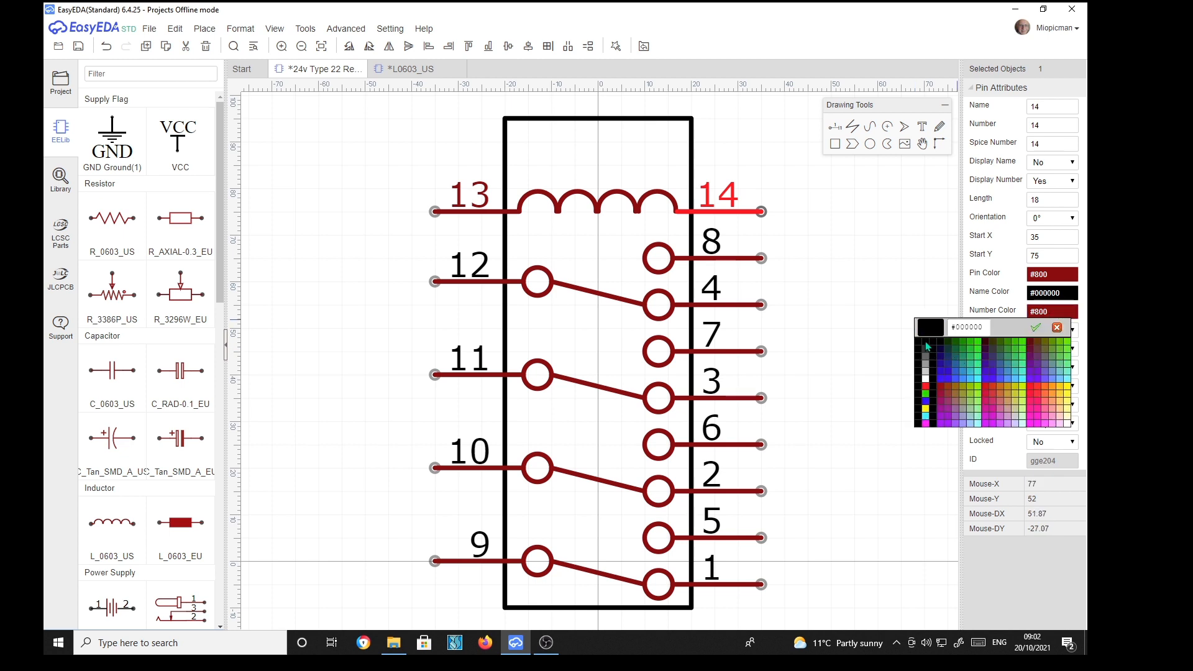
left_click(926, 346)
left_click(881, 278)
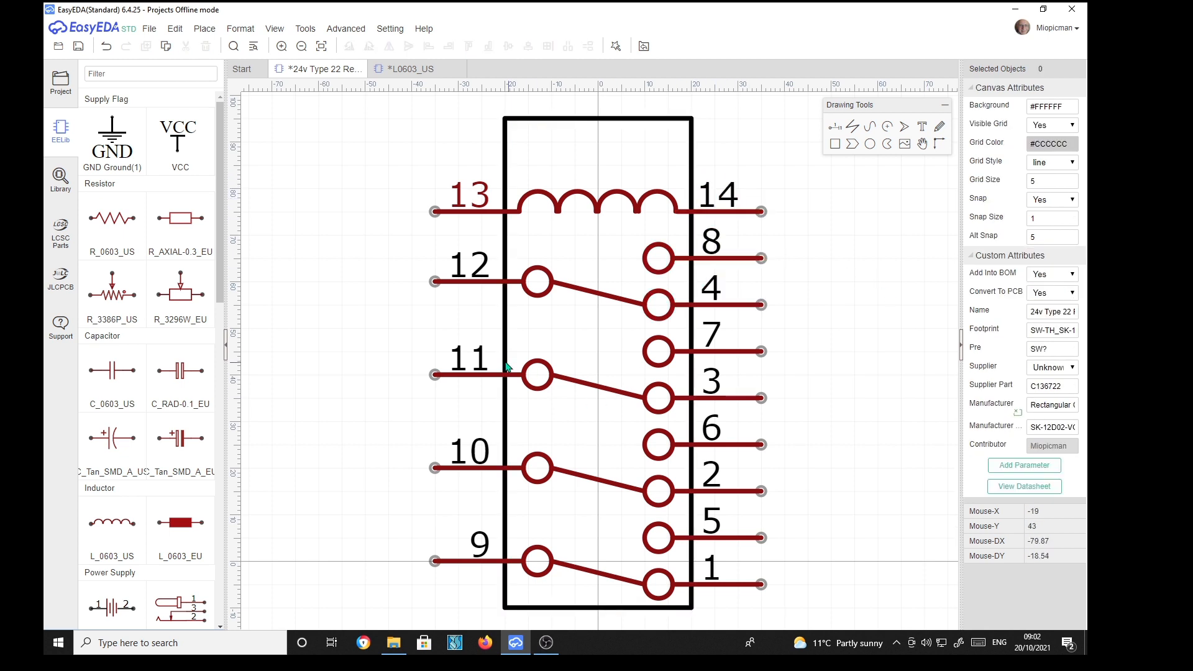
Step: Set pin 13's name color and number color to black (#000000) to match the other pins
left_click(483, 201)
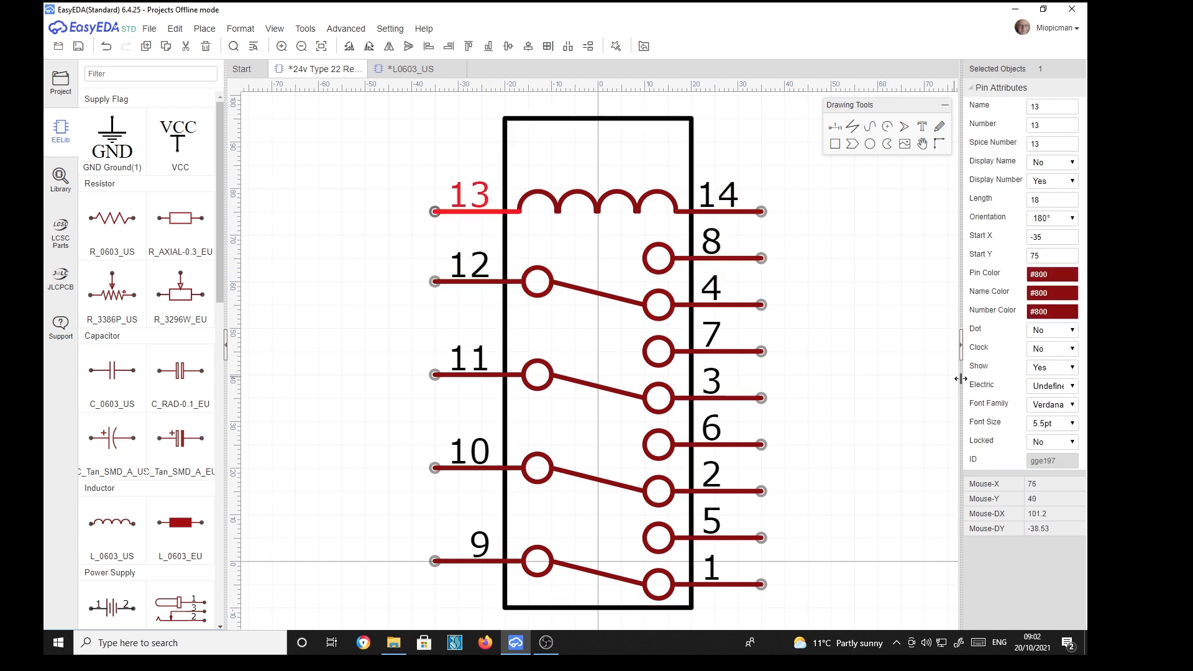
left_click(1061, 295)
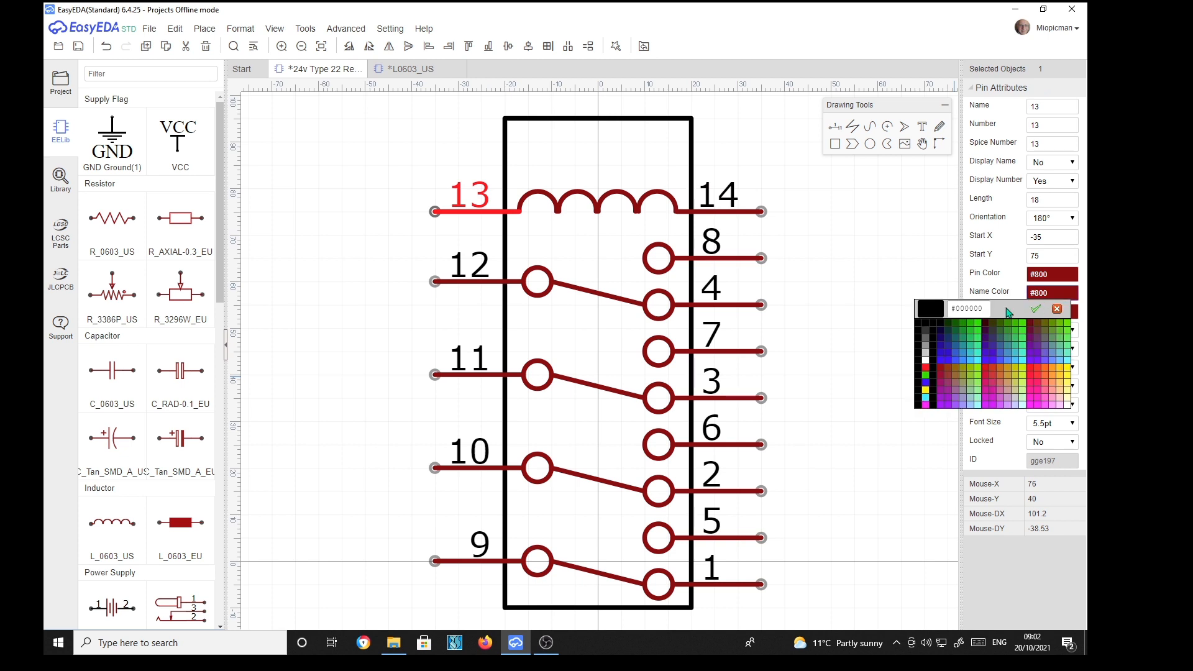
left_click(923, 322)
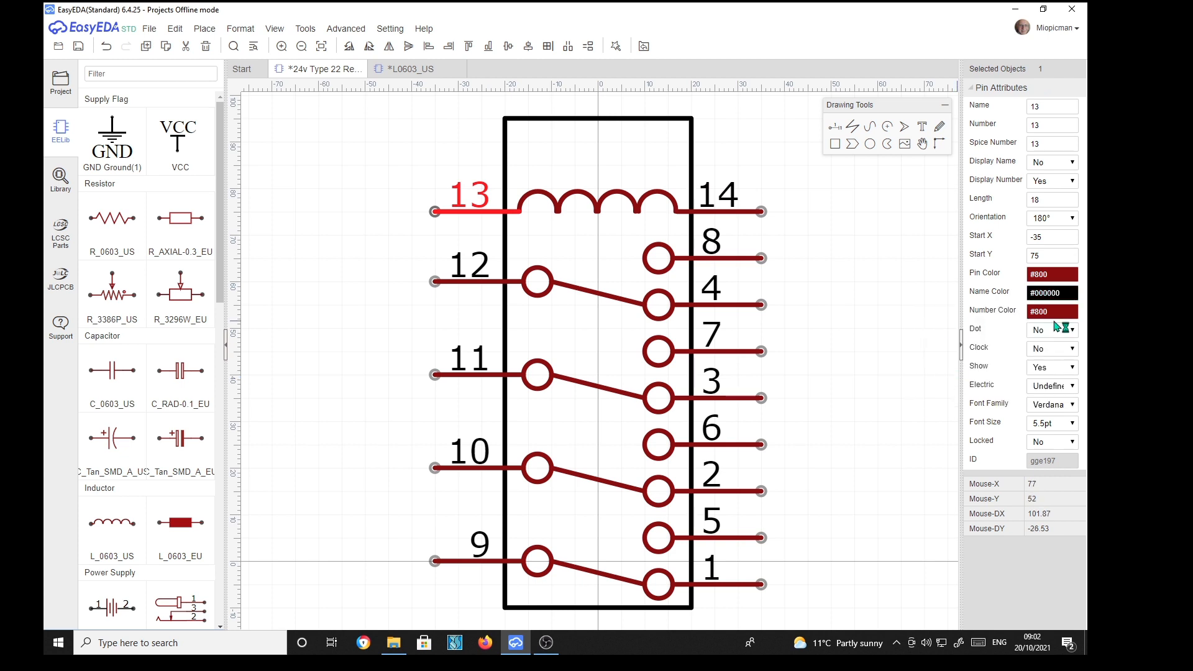
left_click(1060, 310)
left_click(926, 340)
left_click(855, 440)
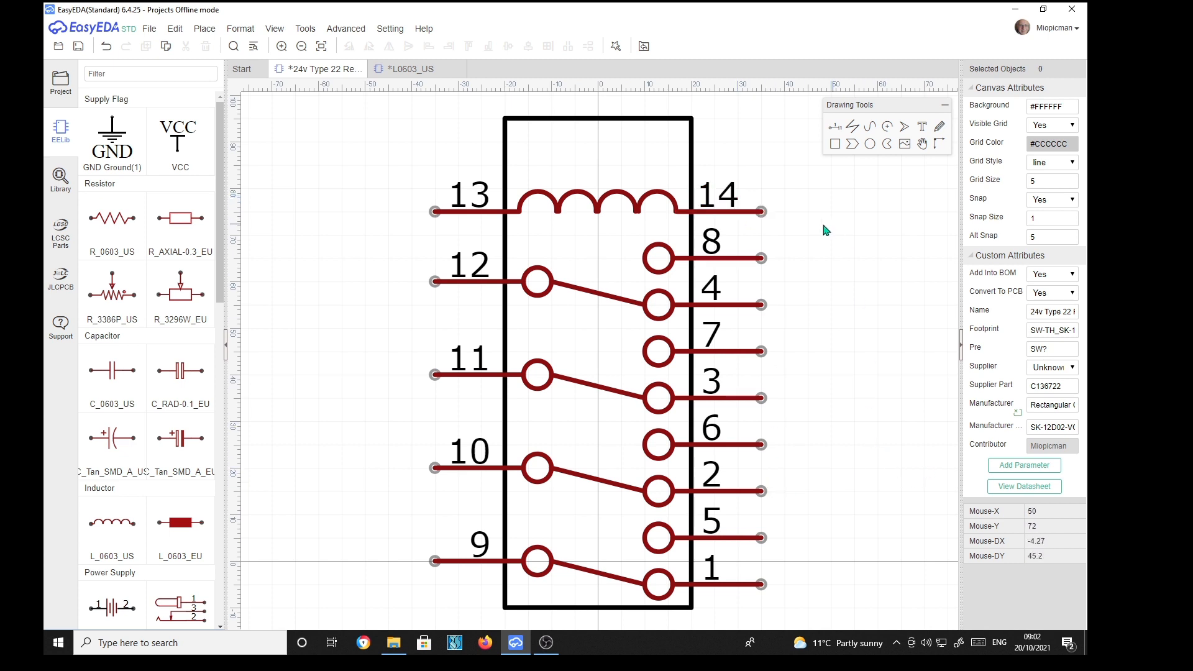
Step: Lower the upper-right corner of the relay's black outline to a little above the coil
left_click(661, 119)
left_click_drag(691, 118, 693, 167)
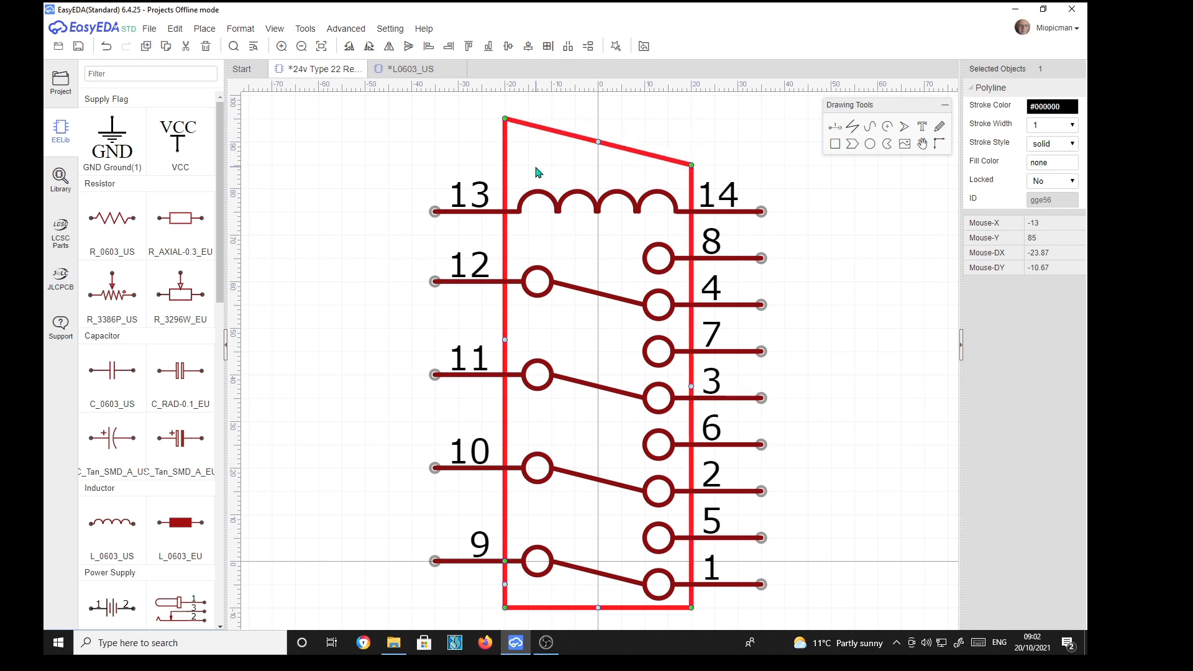
left_click(502, 118)
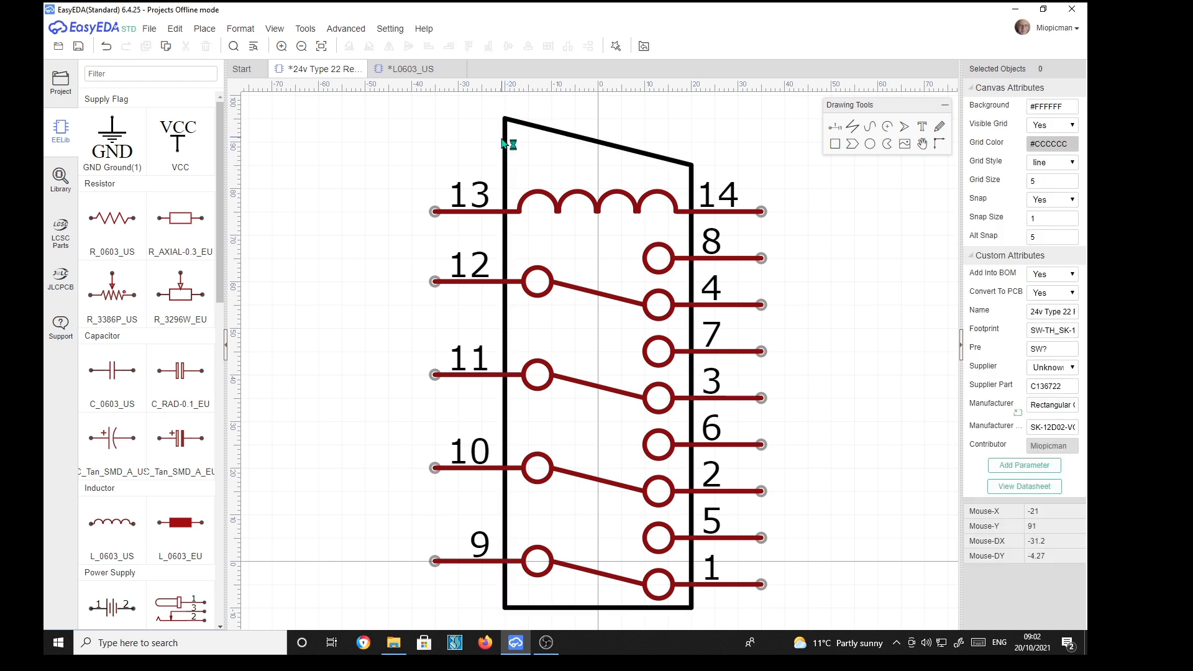
left_click(506, 121)
left_click_drag(506, 121, 506, 148)
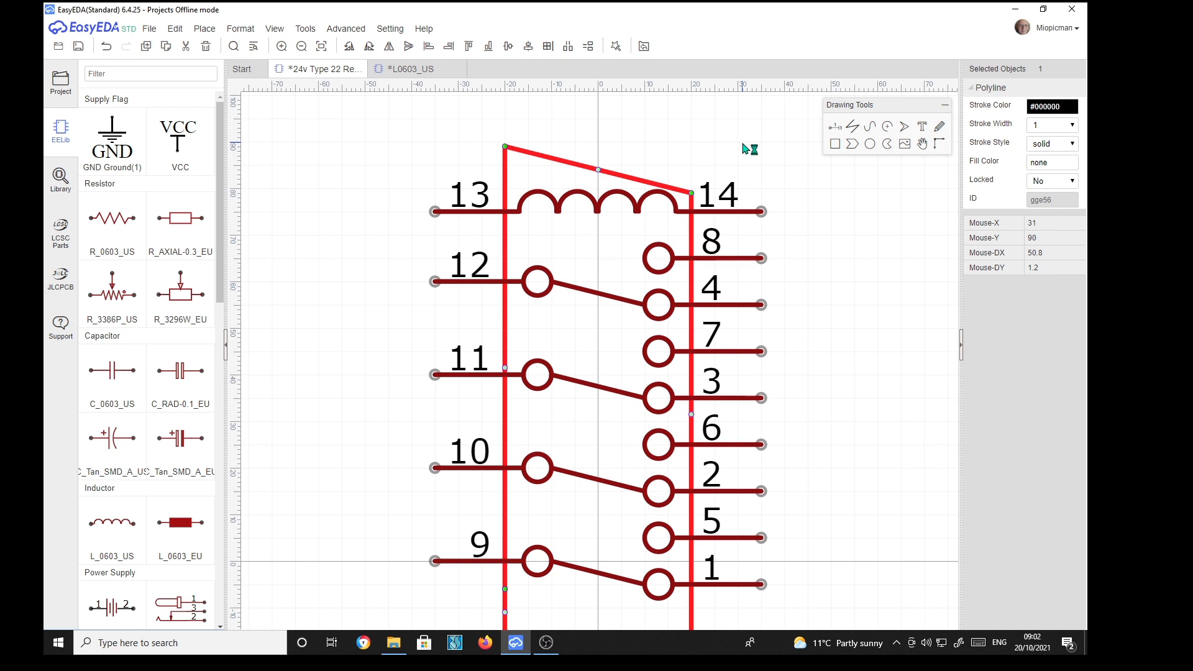
key("ctrl+z")
Step: Lower the outline's upper-left corner level with its upper-right corner to square the frame, and save the symbol
left_click(507, 118)
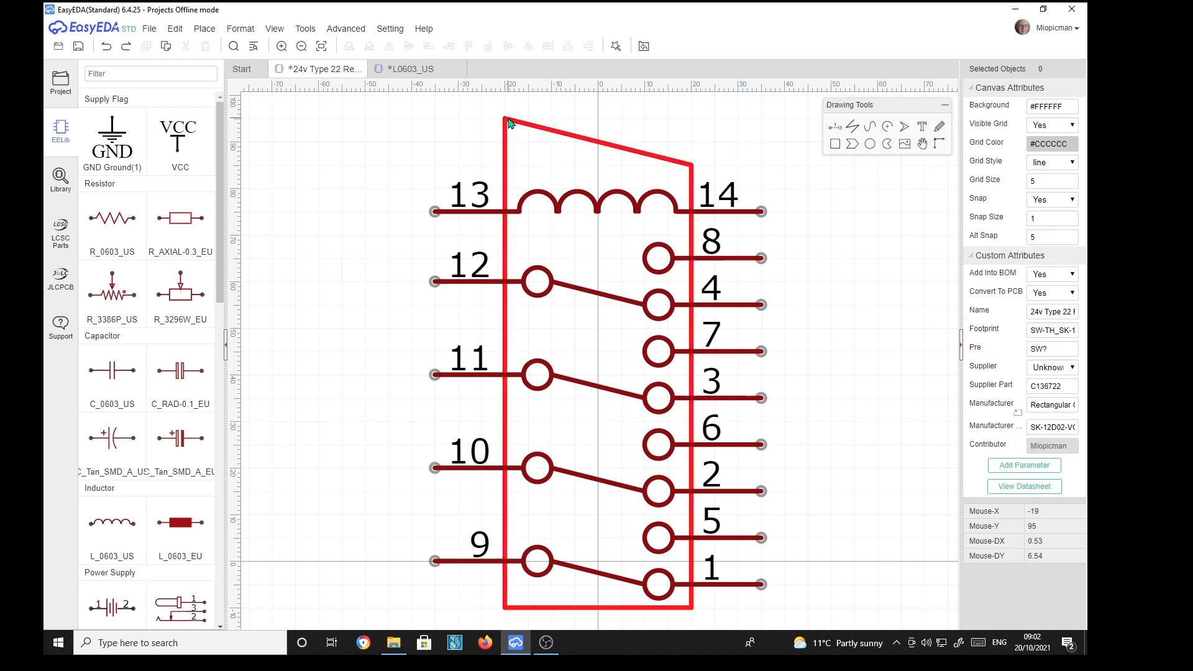
left_click_drag(504, 118, 504, 165)
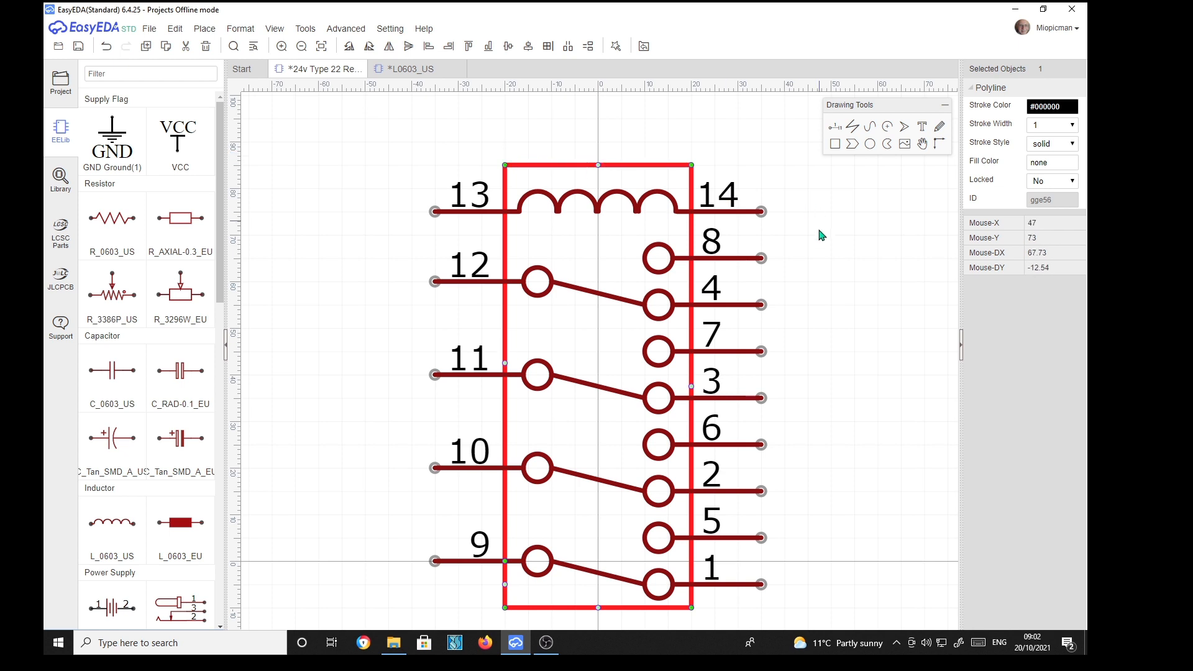
left_click(851, 335)
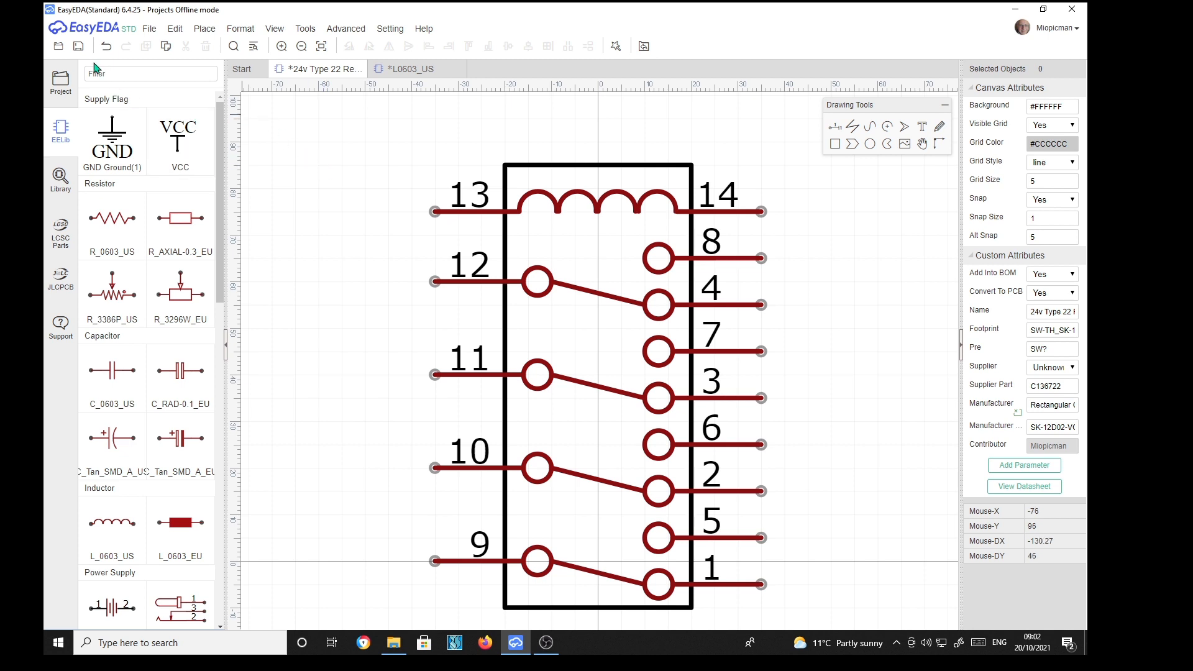
left_click(79, 47)
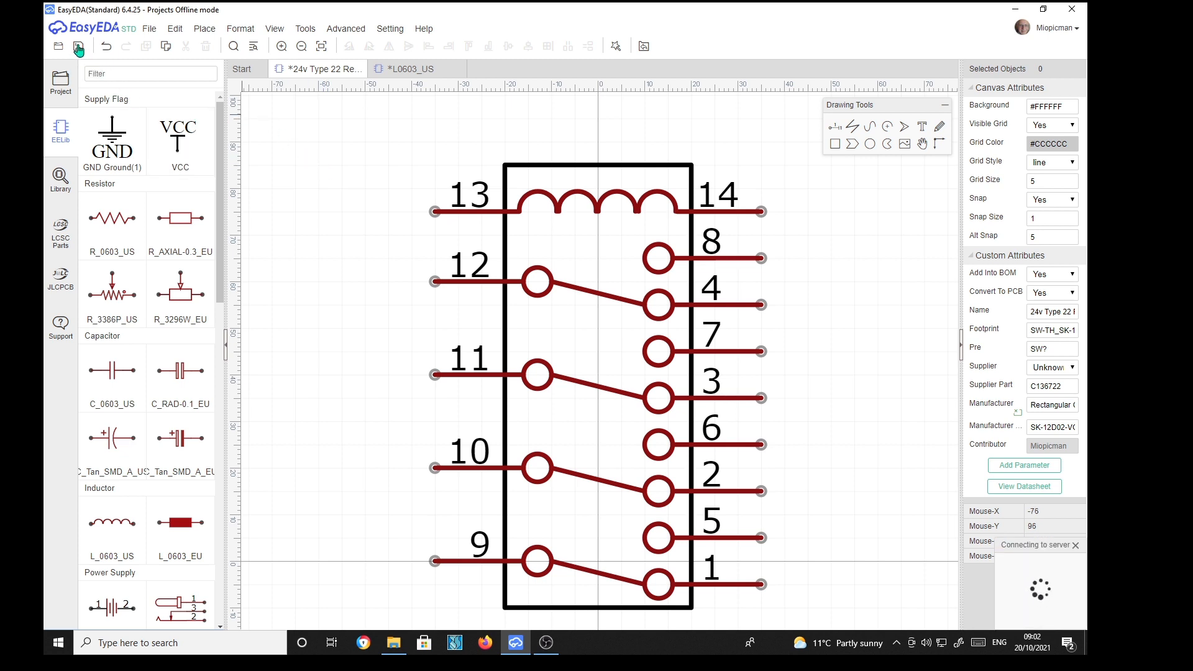